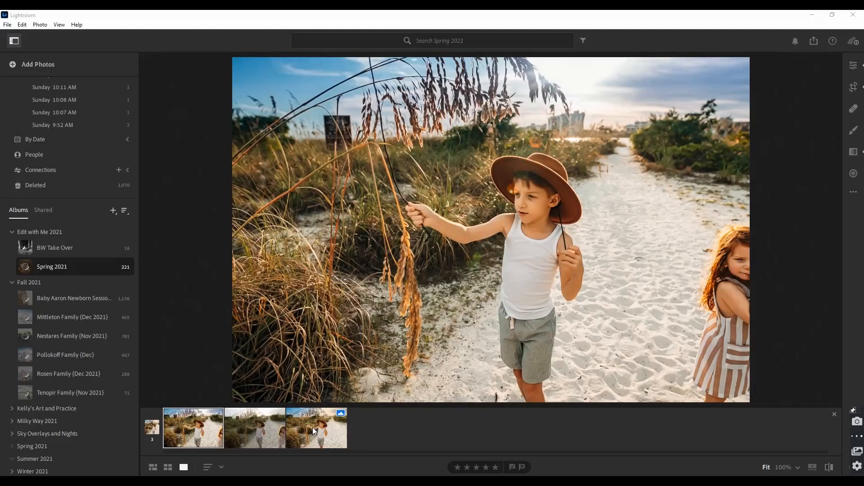
# Compare the edited versions of the beach photo with the unedited one, finishing on the unedited photo
pyautogui.click(313, 428)
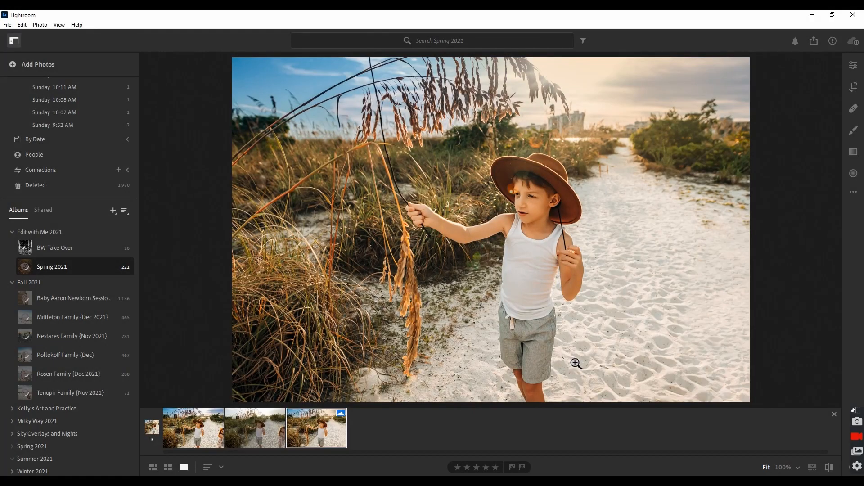
pyautogui.click(252, 431)
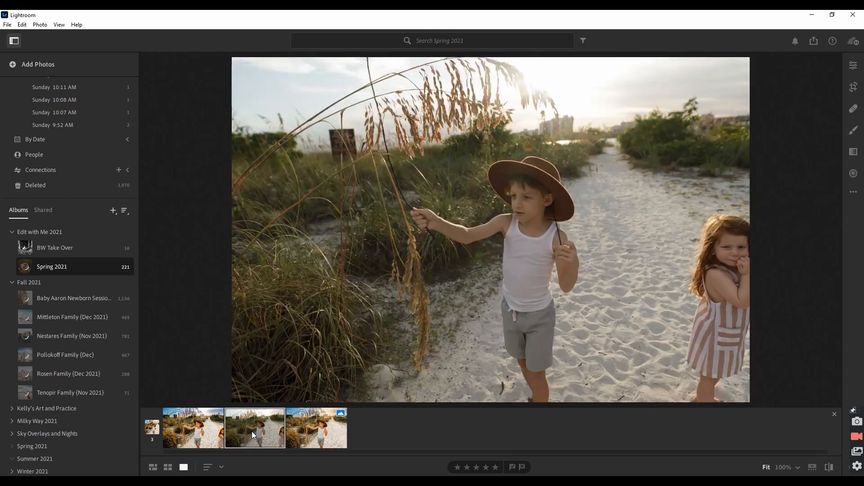
pyautogui.click(331, 428)
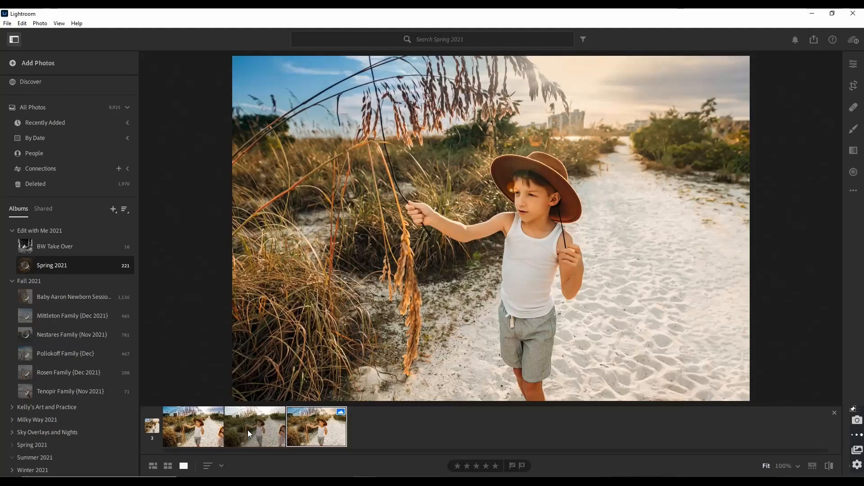
pyautogui.click(248, 435)
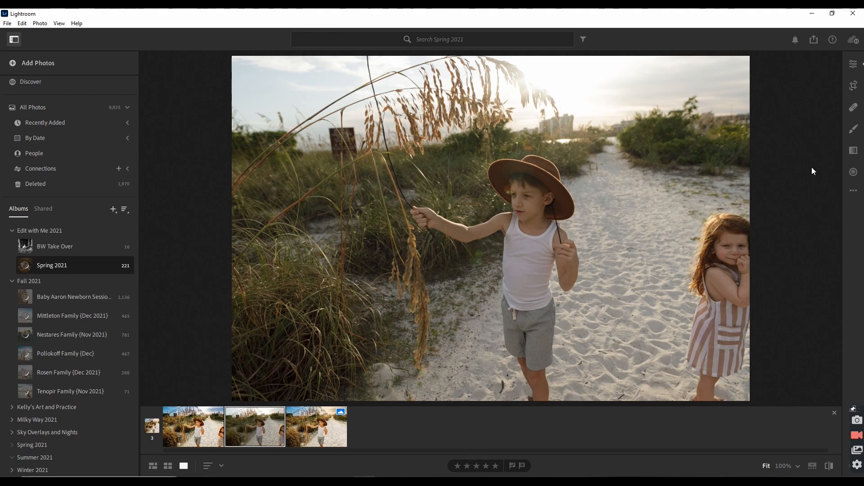
# Apply the Earthy preset from the Luminous Presets group to the unedited beach photo and collapse the group
pyautogui.click(855, 66)
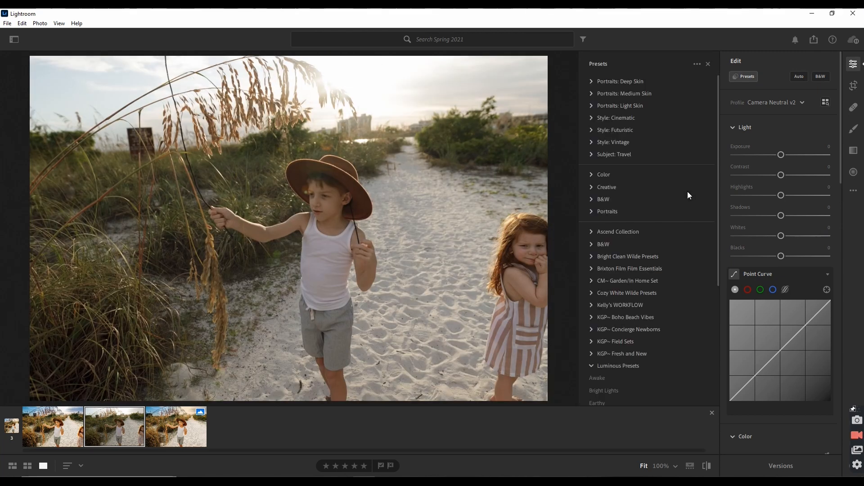
pyautogui.scroll(-5, 677, 256)
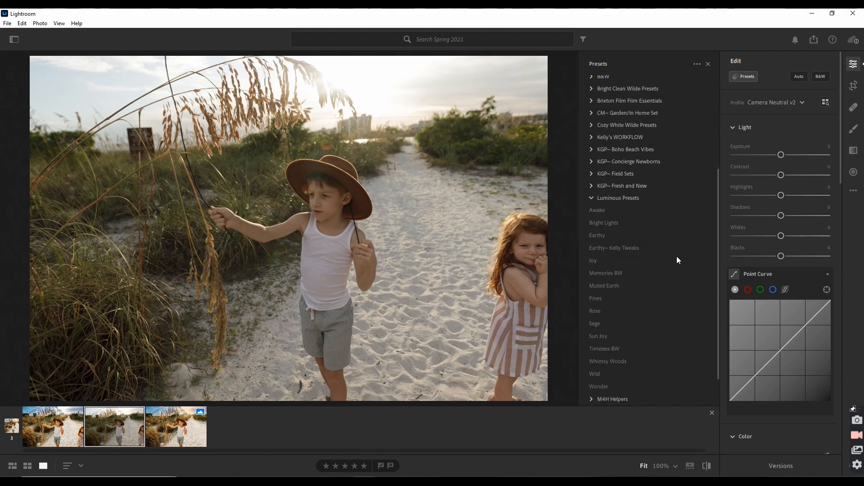
pyautogui.click(678, 257)
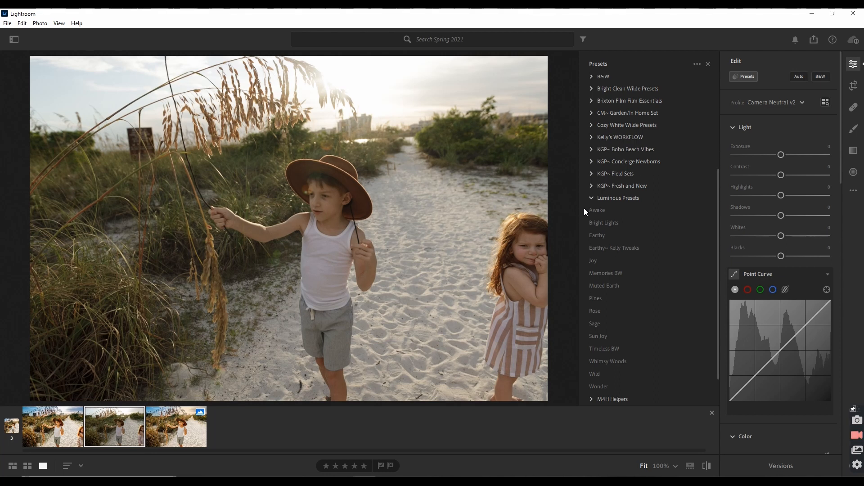
pyautogui.click(595, 210)
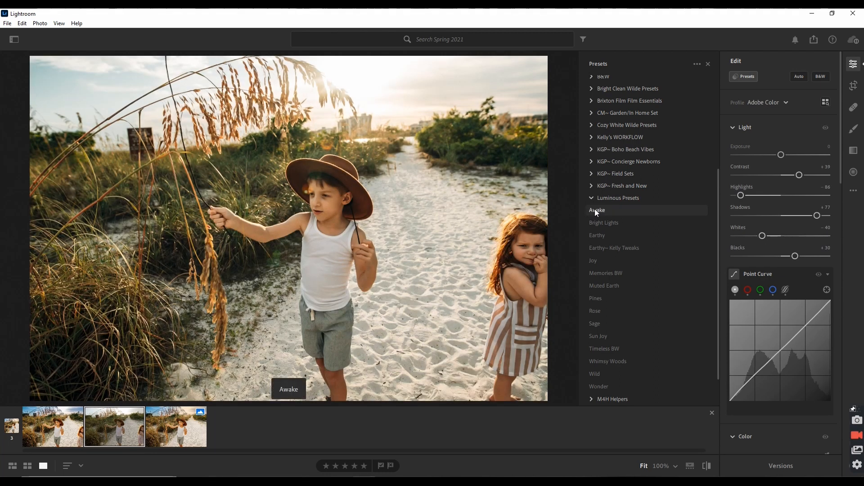
pyautogui.click(599, 237)
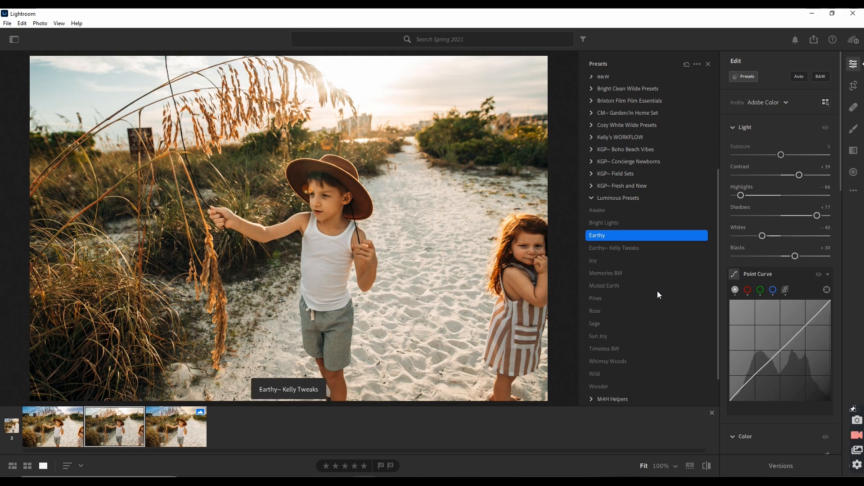
pyautogui.click(591, 198)
# Remove chromatic aberration and set Sharpening to 70 and Color Noise Reduction to 27
pyautogui.scroll(-15, 790, 219)
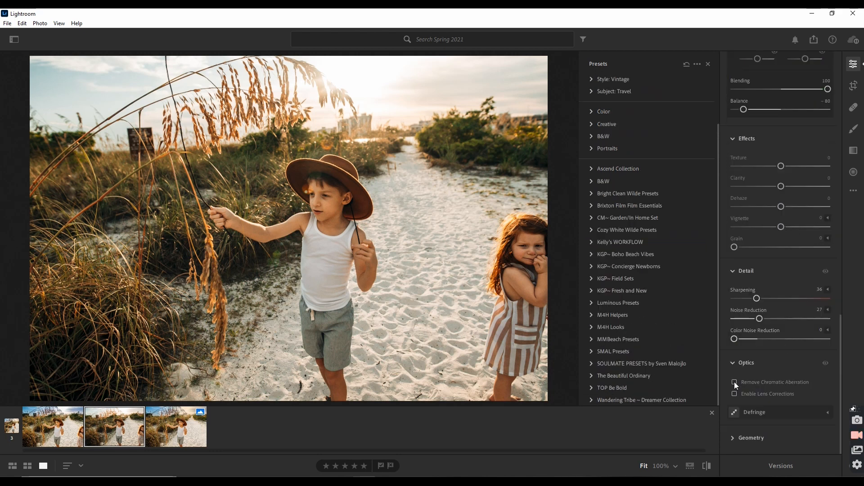
pyautogui.moveTo(734, 382)
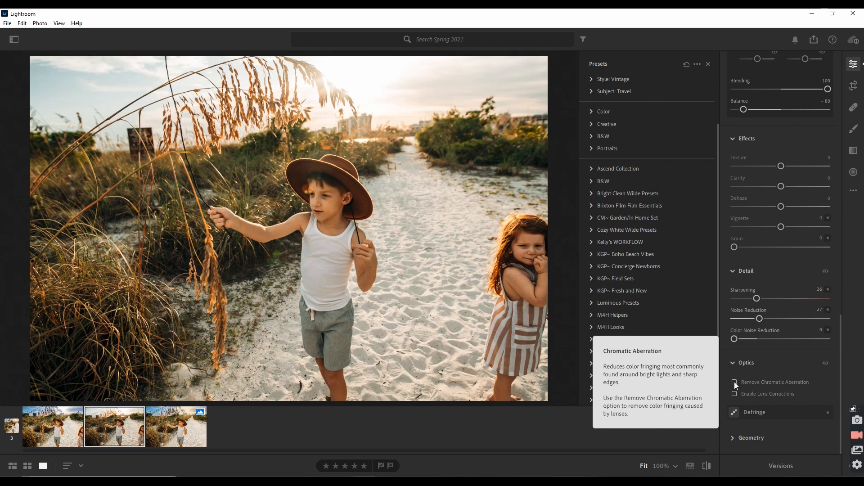
pyautogui.click(734, 382)
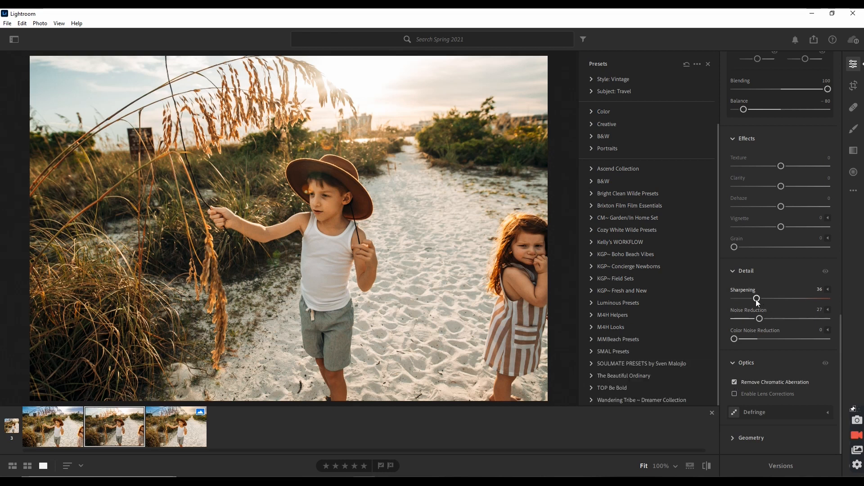
pyautogui.click(779, 298)
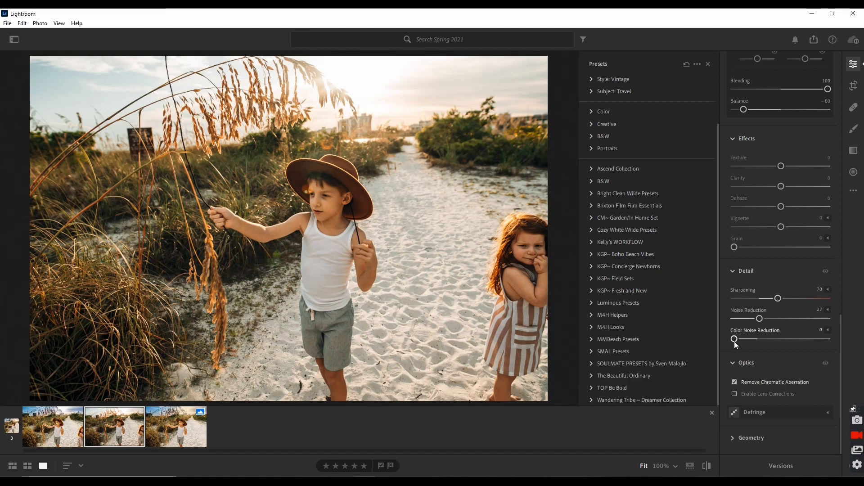
pyautogui.moveTo(734, 341); pyautogui.dragTo(759, 341)
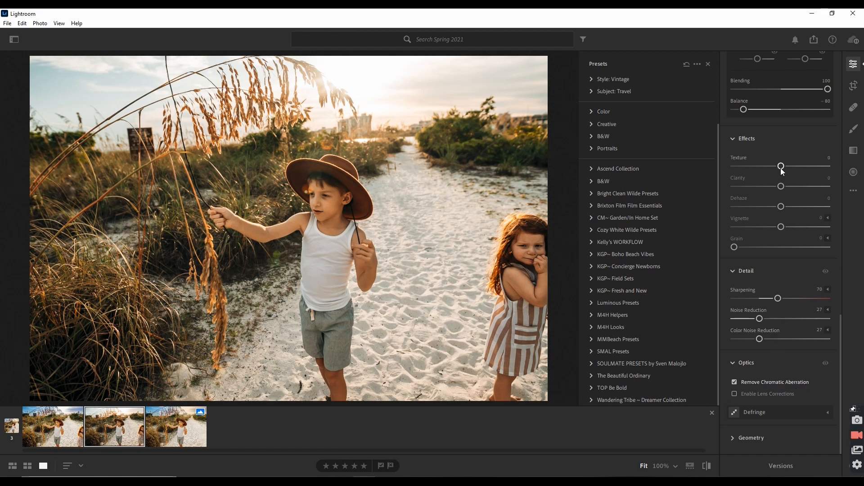
# Set Texture to +27, Clarity to -11 and Dehaze to +7, plus Vibrance to +19 and Saturation to -9
pyautogui.moveTo(795, 169); pyautogui.dragTo(783, 207)
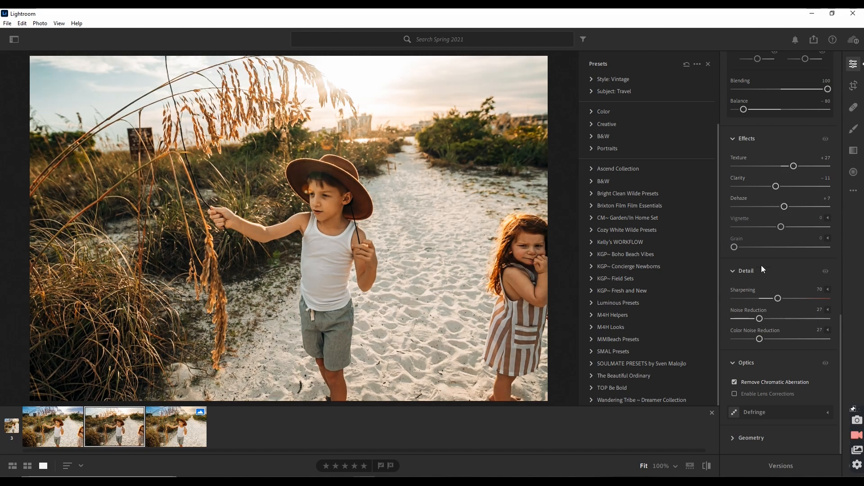
pyautogui.scroll(6, 785, 265)
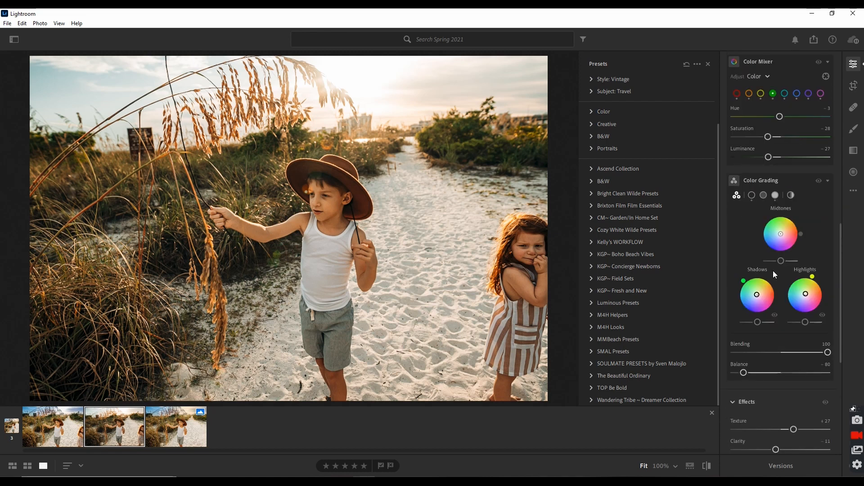
pyautogui.scroll(4, 785, 270)
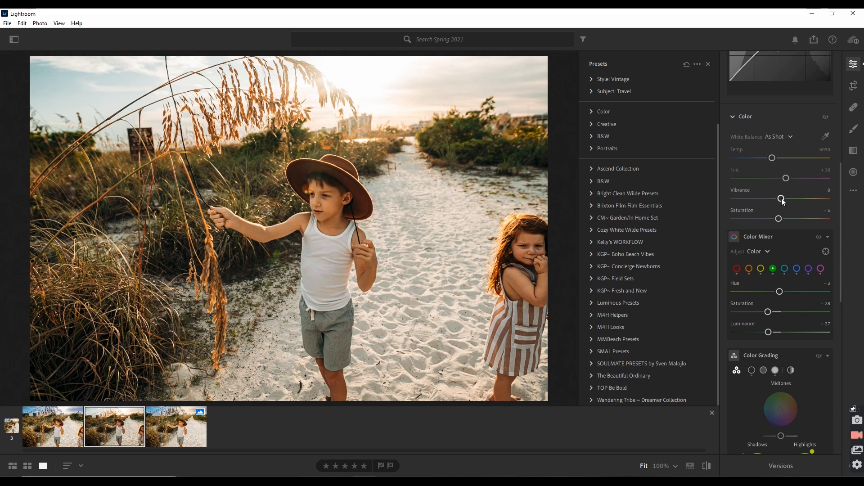
pyautogui.moveTo(781, 198); pyautogui.dragTo(790, 199)
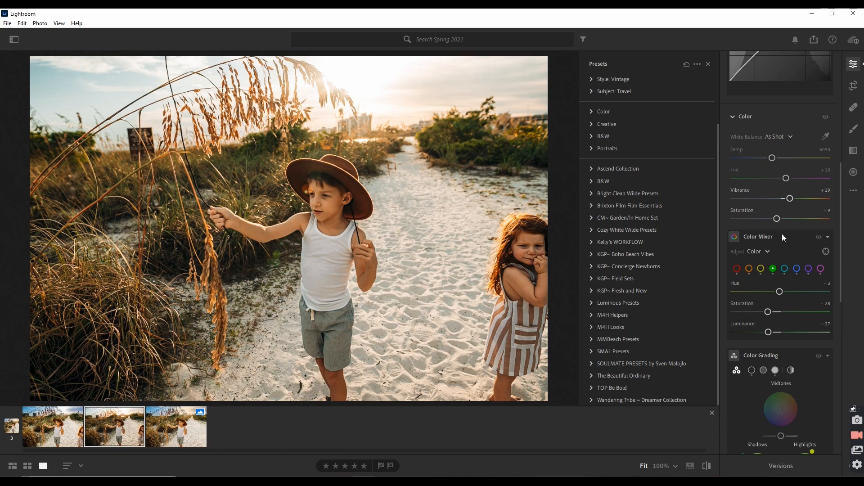
# Adjust the photo's light: Exposure +0.19, Contrast +29, Shadows +61 and Blacks +19
pyautogui.scroll(2, 782, 233)
pyautogui.scroll(5, 782, 233)
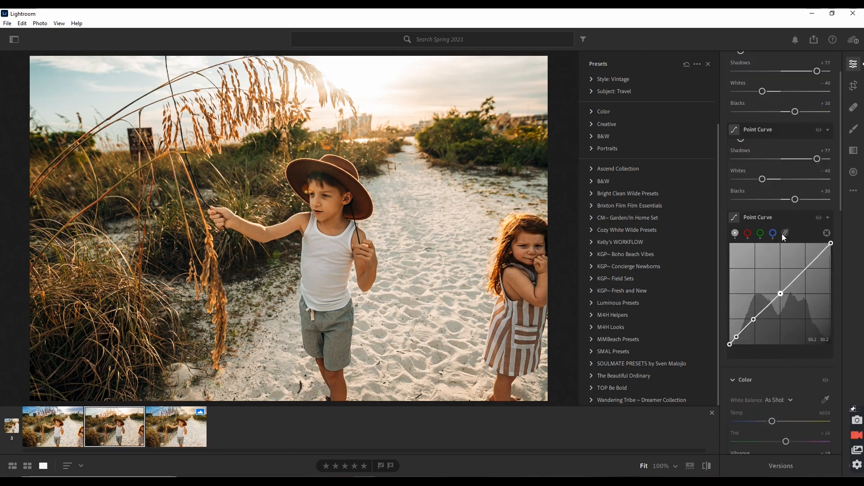
pyautogui.moveTo(801, 178); pyautogui.dragTo(783, 155)
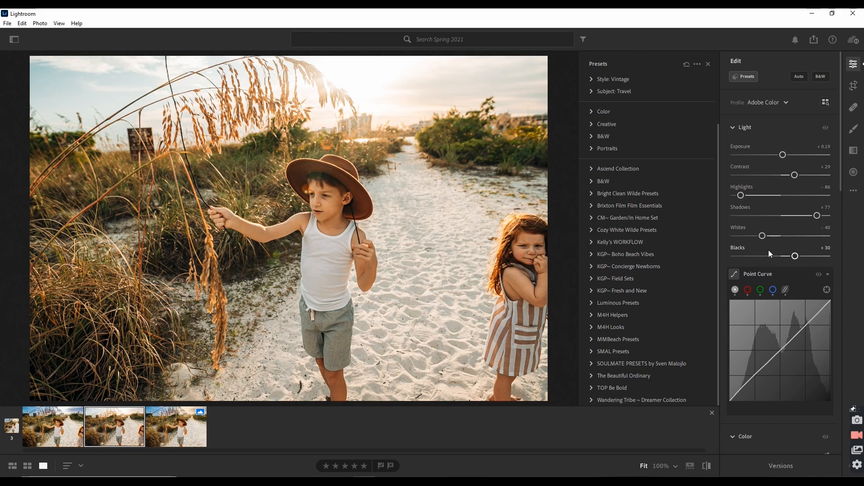
pyautogui.moveTo(817, 216); pyautogui.dragTo(810, 216)
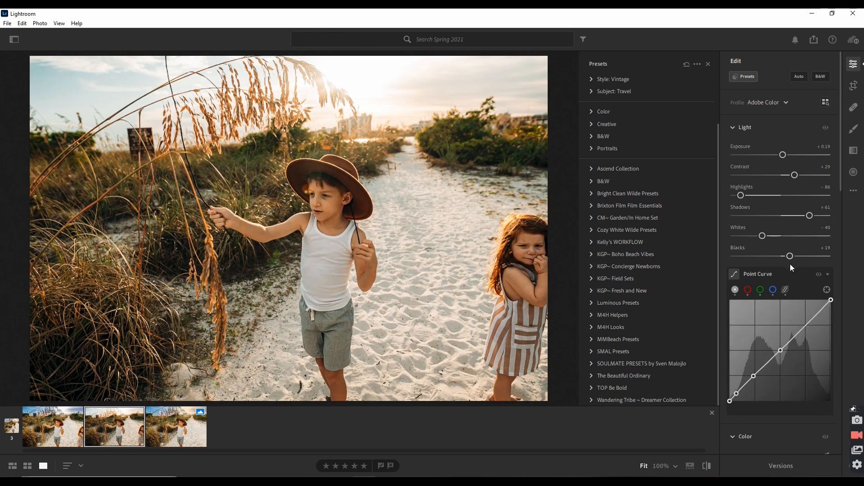
# Warm the photo's white balance by setting Temp to 6194 and Tint to +13
pyautogui.scroll(-2, 790, 264)
pyautogui.scroll(-2, 793, 267)
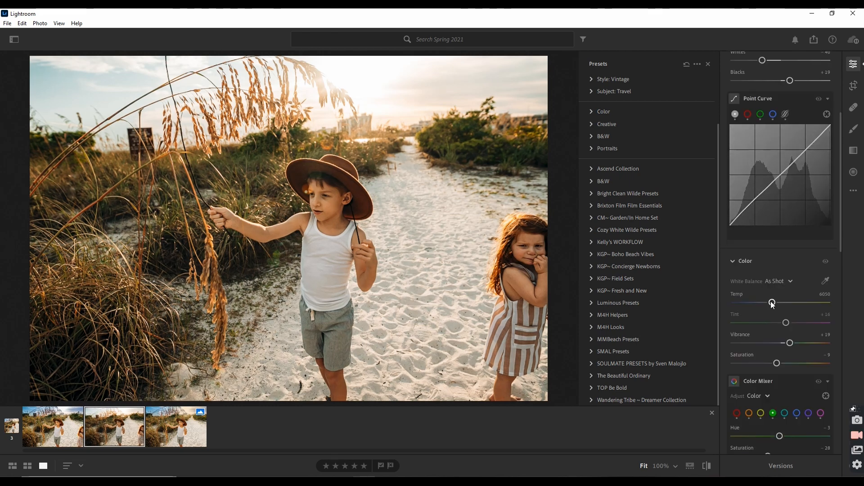
pyautogui.moveTo(774, 305); pyautogui.dragTo(785, 323)
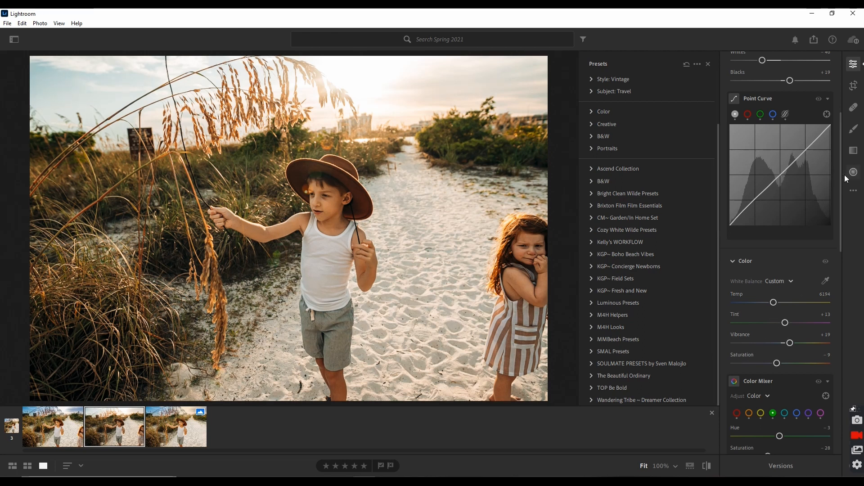
# Refine the light settings to Exposure +0.43, Contrast +34 and Highlights -80
pyautogui.scroll(5, 822, 195)
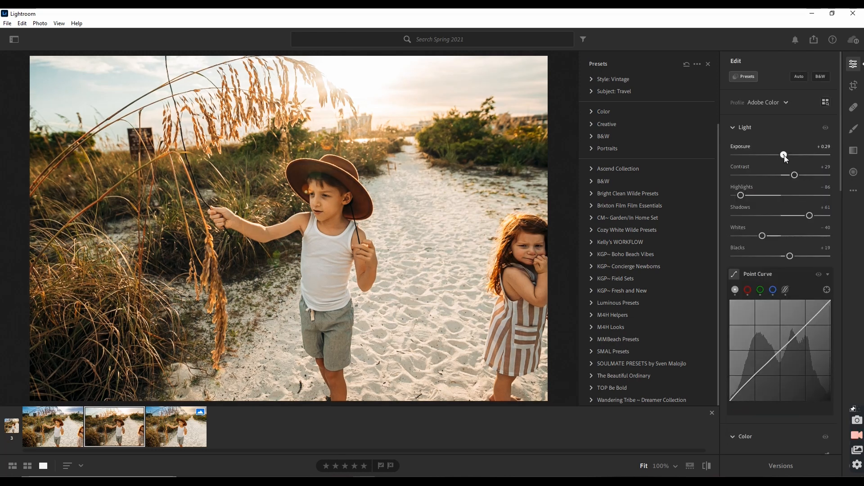
pyautogui.moveTo(784, 155); pyautogui.dragTo(798, 175)
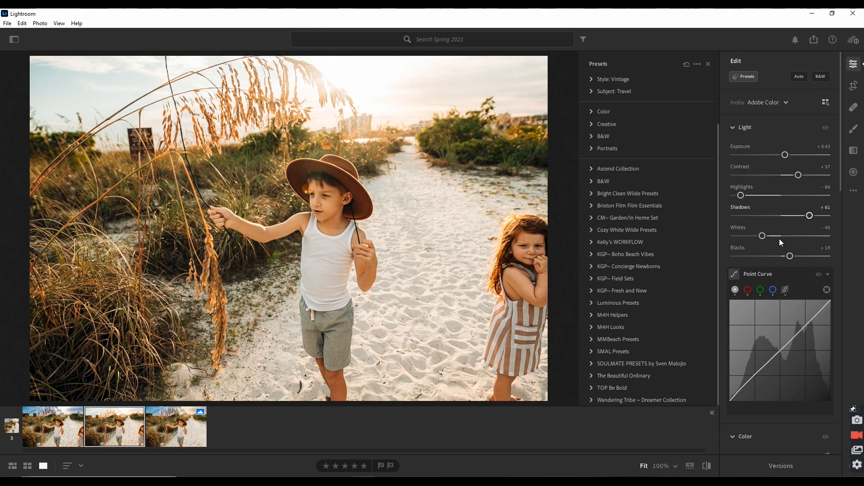
pyautogui.moveTo(741, 196); pyautogui.dragTo(744, 196)
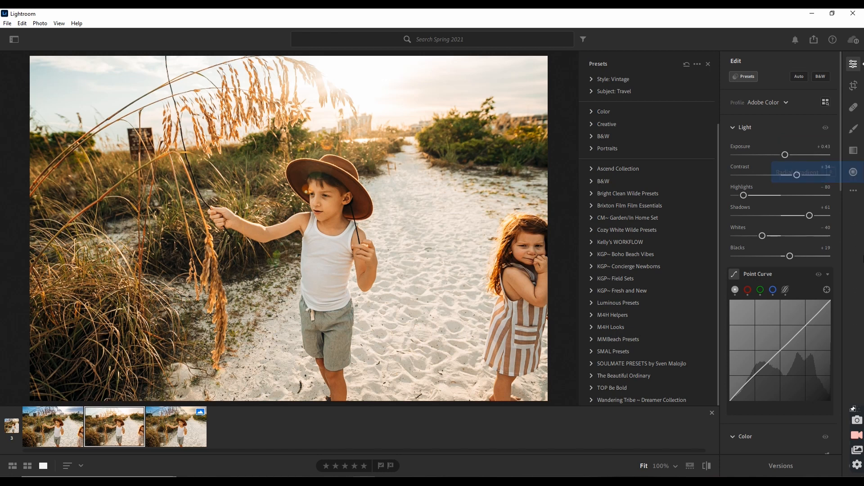
# Add a linear gradient over the sky with Temp -33, Tint +13 and Exposure -1.48, and shift it slightly down toward the horizon
pyautogui.click(854, 151)
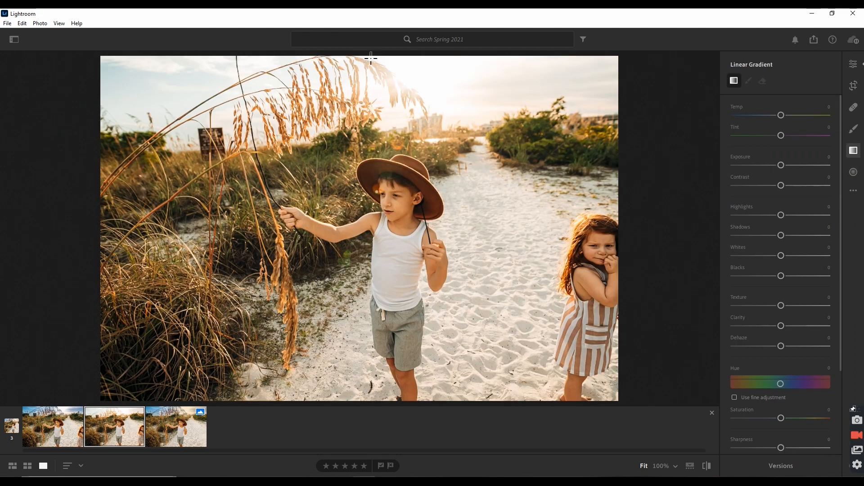
pyautogui.moveTo(370, 54); pyautogui.dragTo(373, 144)
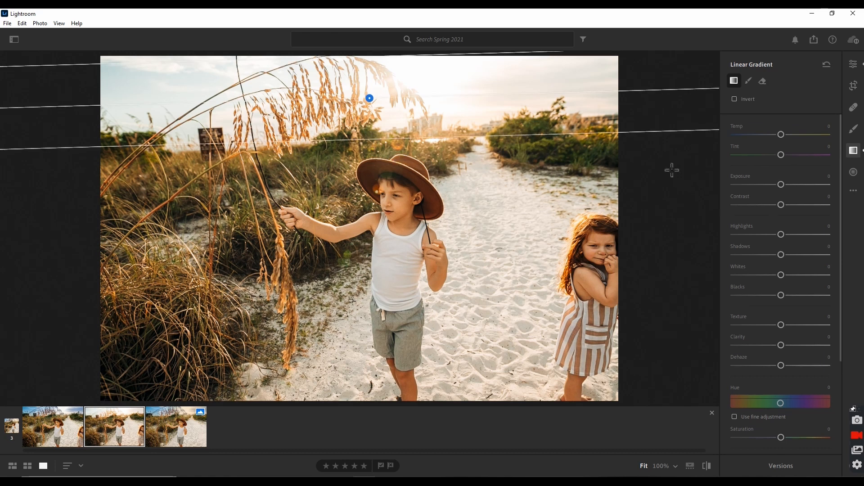
pyautogui.moveTo(766, 135); pyautogui.dragTo(766, 135)
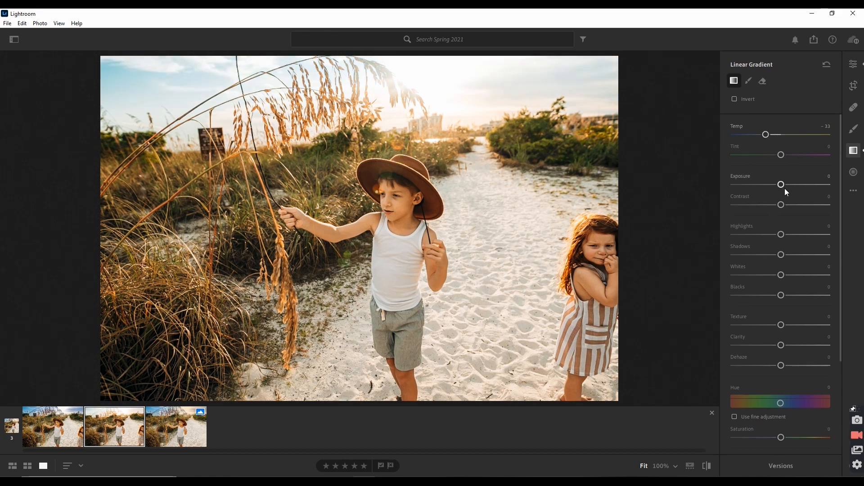
pyautogui.moveTo(782, 185); pyautogui.dragTo(763, 188)
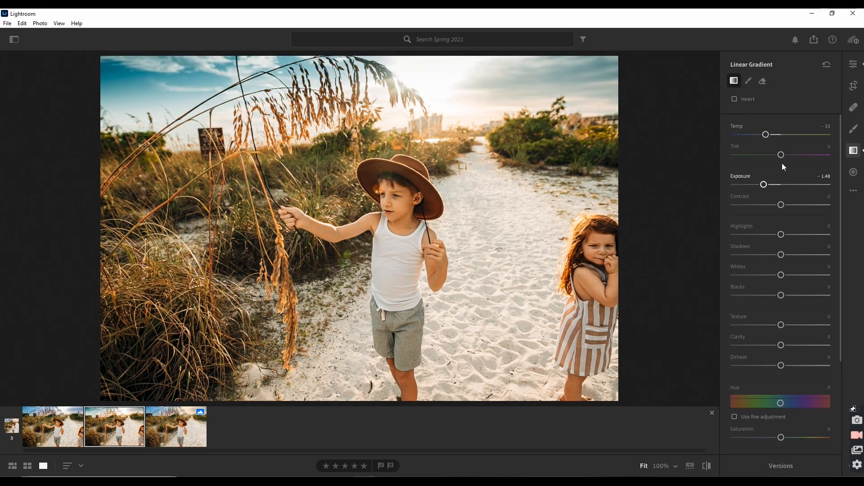
pyautogui.moveTo(784, 156); pyautogui.dragTo(790, 157)
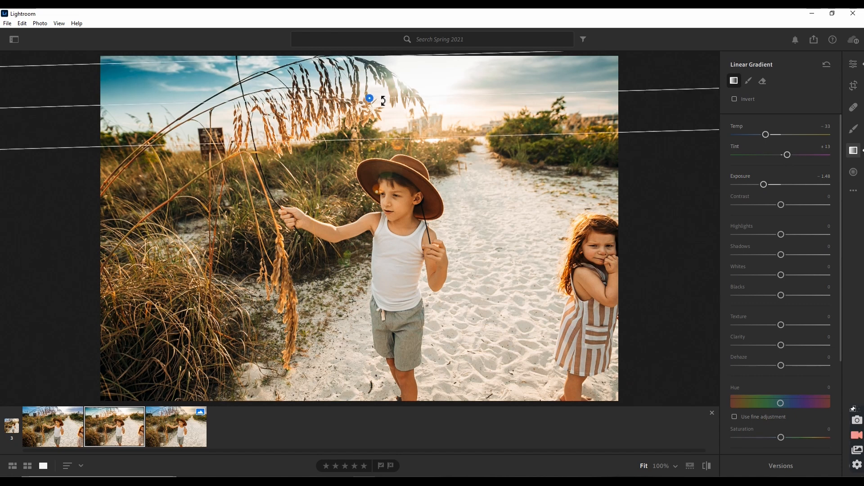
pyautogui.moveTo(372, 97); pyautogui.dragTo(375, 118)
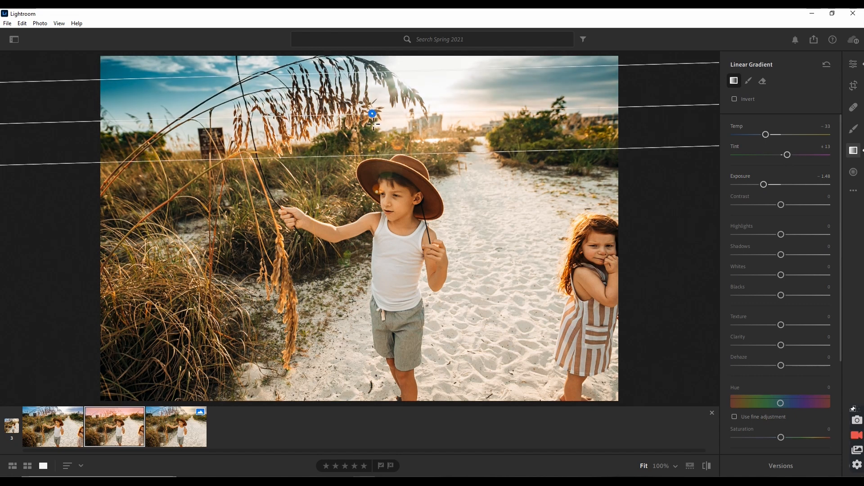
# Erase the sky gradient from the hanging sea oats, using eraser sizes 5 and 10
pyautogui.click(763, 82)
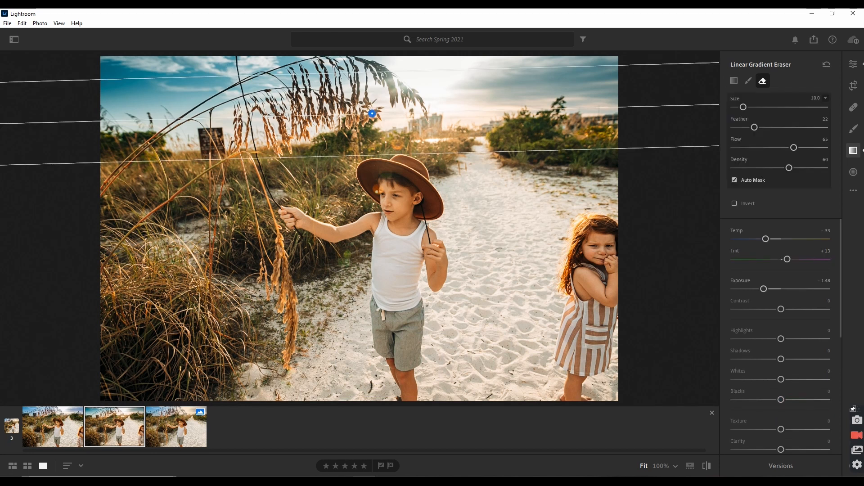
pyautogui.press('[')
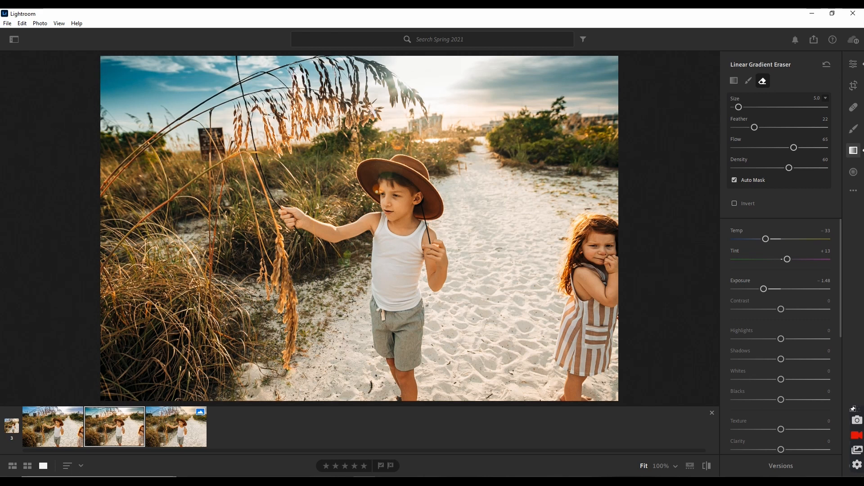
pyautogui.press(']')
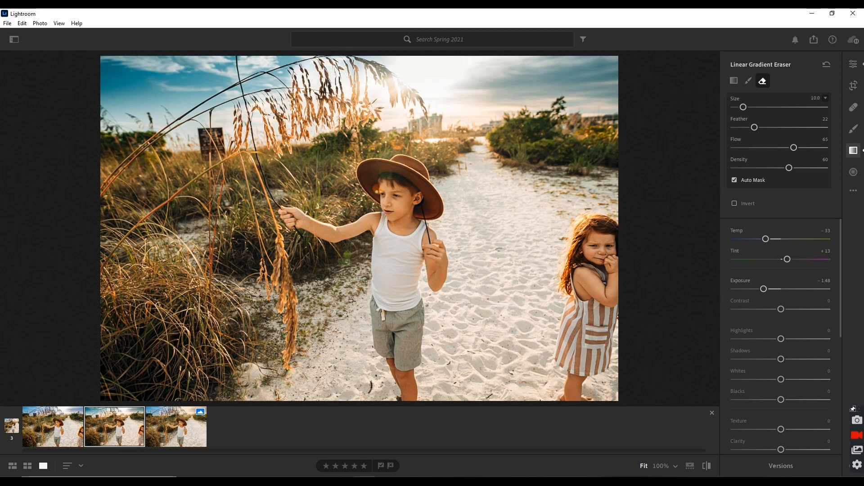
# Erase the sky gradient from the remaining sea oats and raise the photo's global Contrast to +41
pyautogui.moveTo(312, 153); pyautogui.dragTo(432, 74)
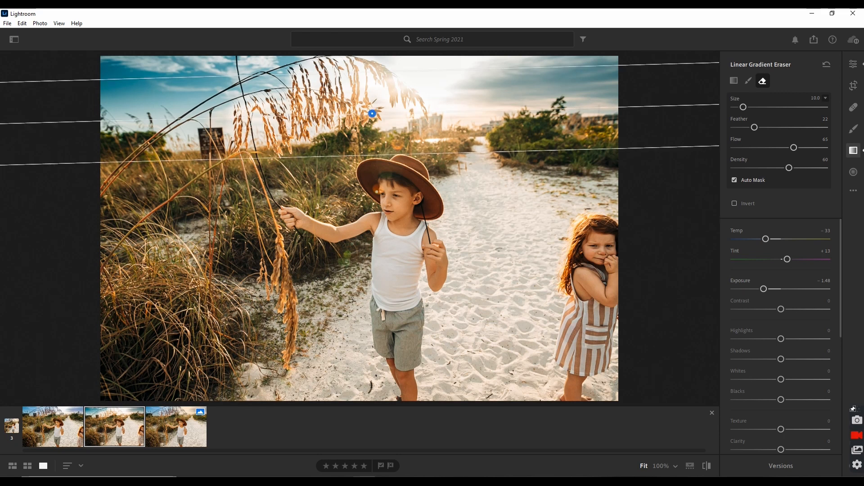
pyautogui.click(852, 67)
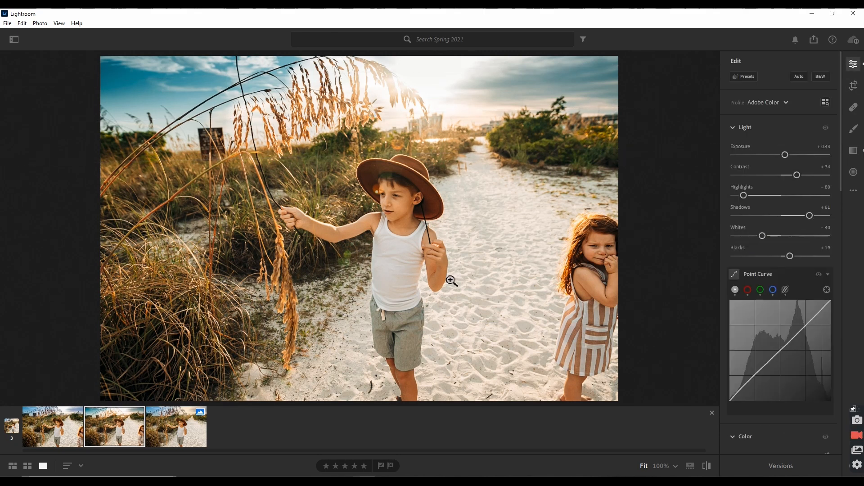
pyautogui.moveTo(798, 175); pyautogui.dragTo(801, 179)
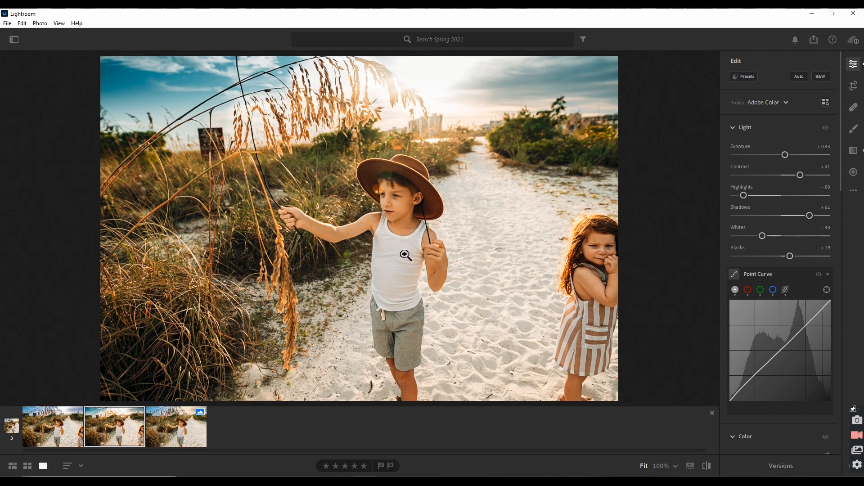
# Add a large radial gradient centred on the boy with Exposure +0.24, Contrast +9 and Temp -5
pyautogui.click(854, 172)
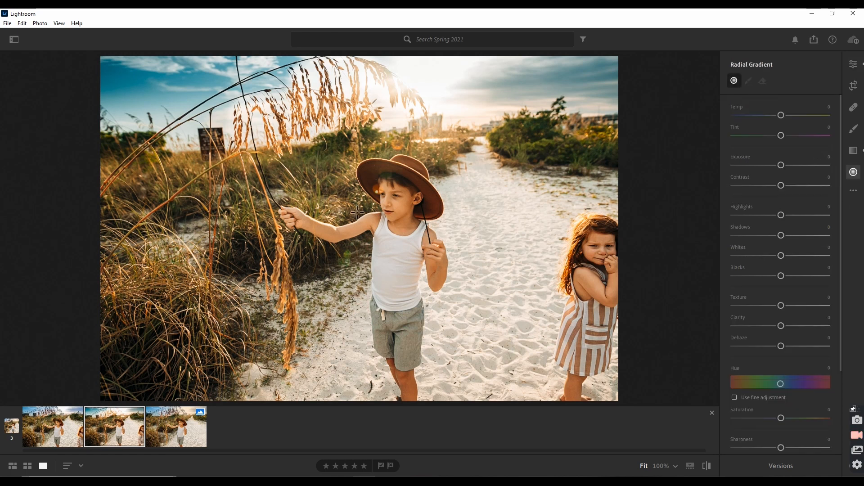
pyautogui.moveTo(357, 210); pyautogui.dragTo(585, 357)
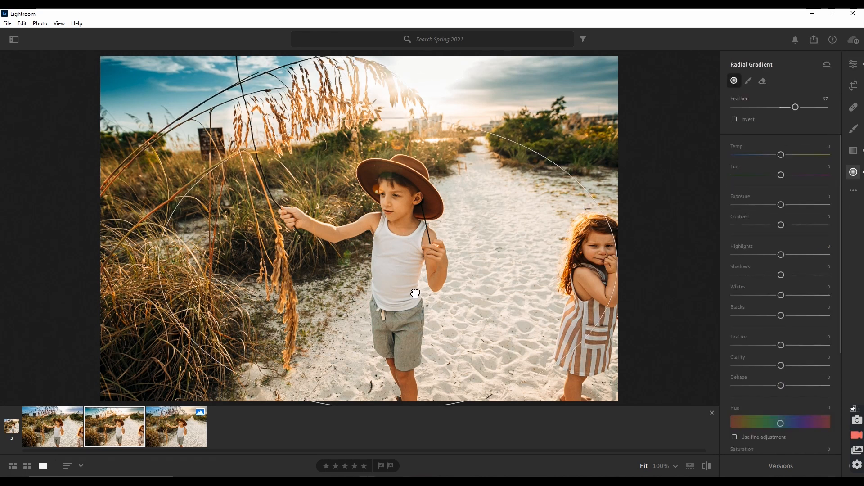
pyautogui.moveTo(781, 205); pyautogui.dragTo(784, 225)
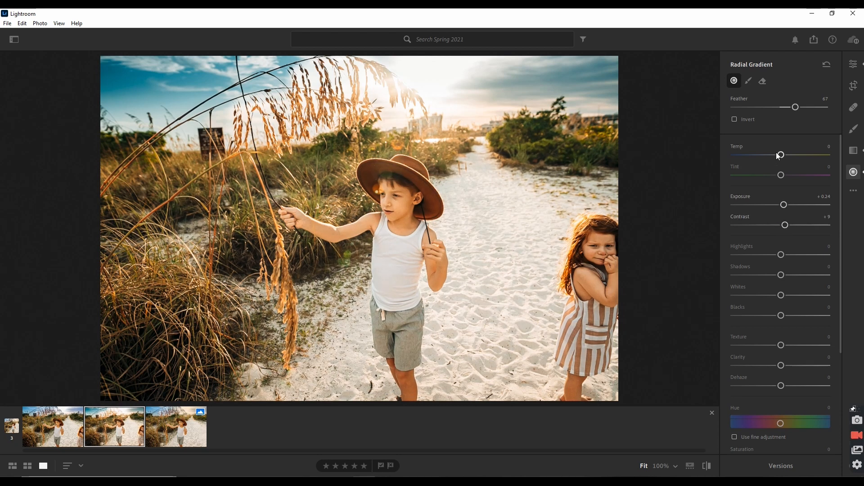
pyautogui.moveTo(781, 156); pyautogui.dragTo(779, 157)
# Shift the radial gradient slightly up over the boy and refine it to Exposure +0.36 and Shadows -4
pyautogui.moveTo(419, 303)
pyautogui.moveTo(393, 248); pyautogui.dragTo(395, 239)
pyautogui.moveTo(785, 205); pyautogui.dragTo(787, 206)
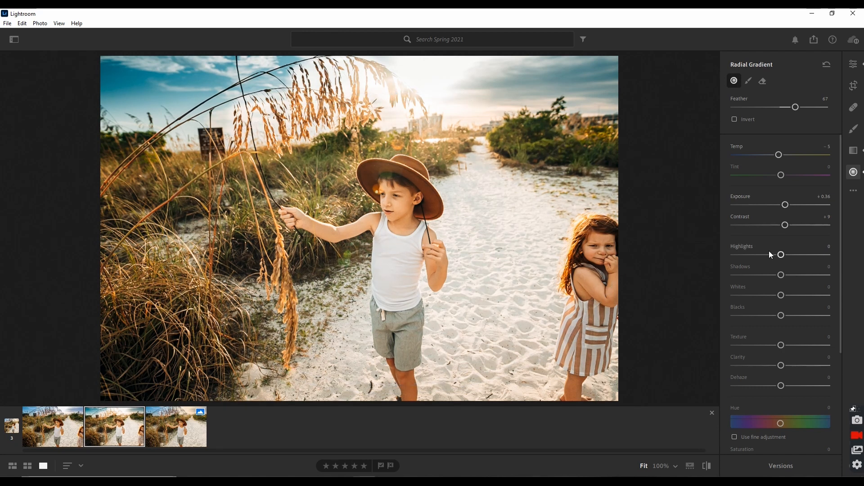
pyautogui.moveTo(781, 276); pyautogui.dragTo(779, 276)
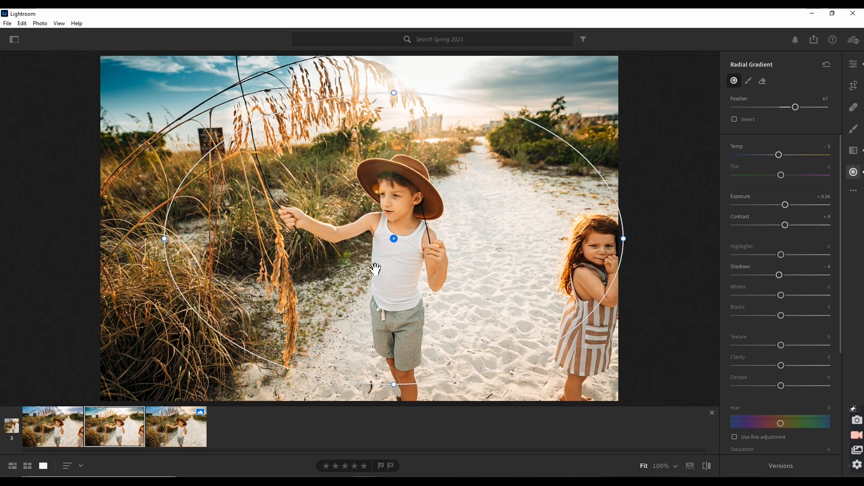
pyautogui.click(668, 131)
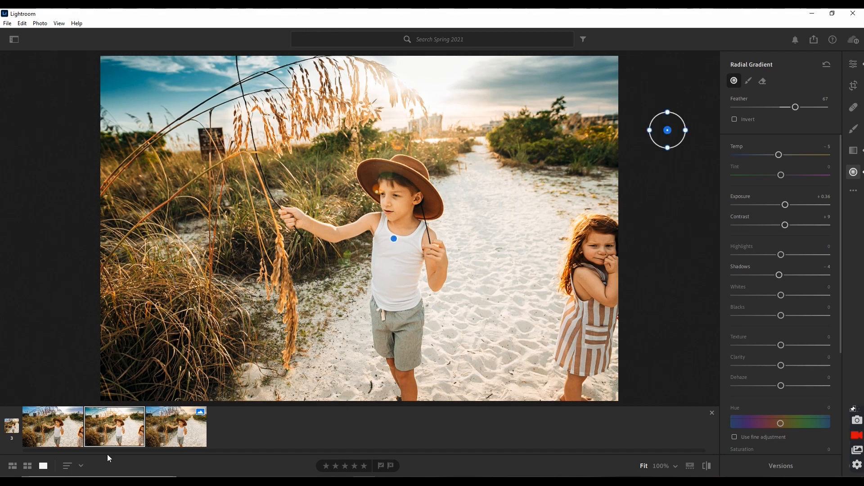
# Send the edited photo to Photoshop for further editing, using its smart preview
pyautogui.rightClick(117, 433)
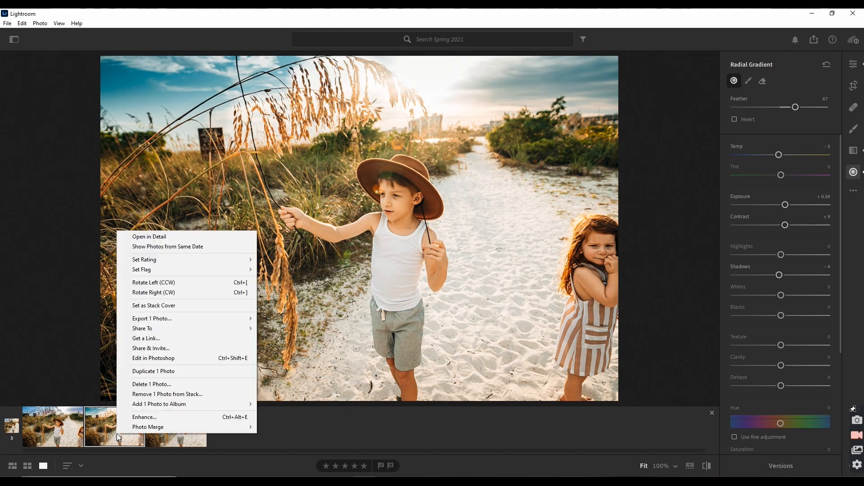
pyautogui.click(152, 359)
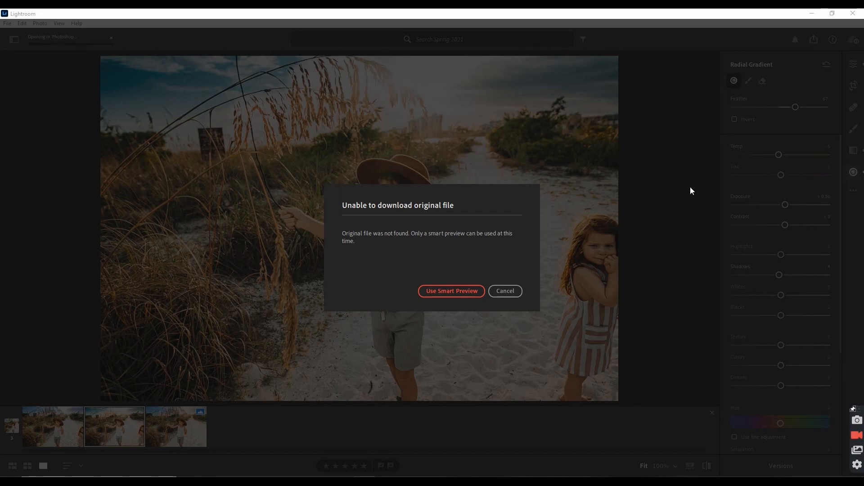
pyautogui.click(460, 290)
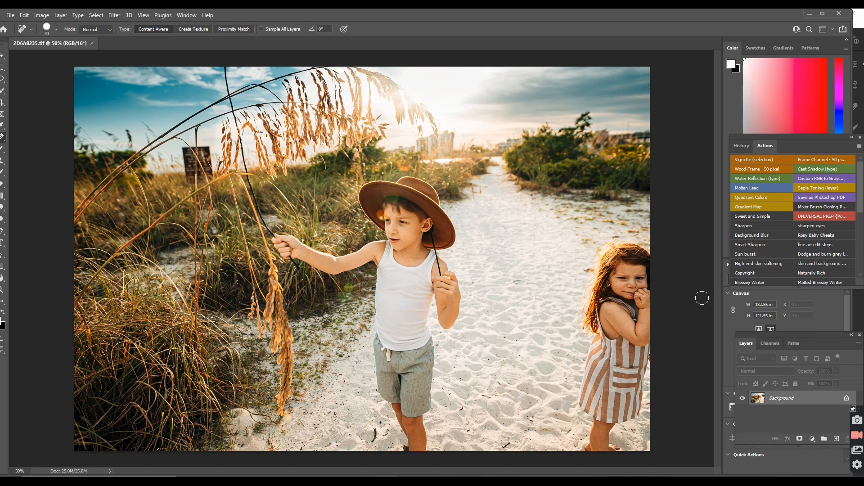
# Maximize the Photoshop window and reposition the floating Layers panel
pyautogui.moveTo(810, 335); pyautogui.dragTo(798, 337)
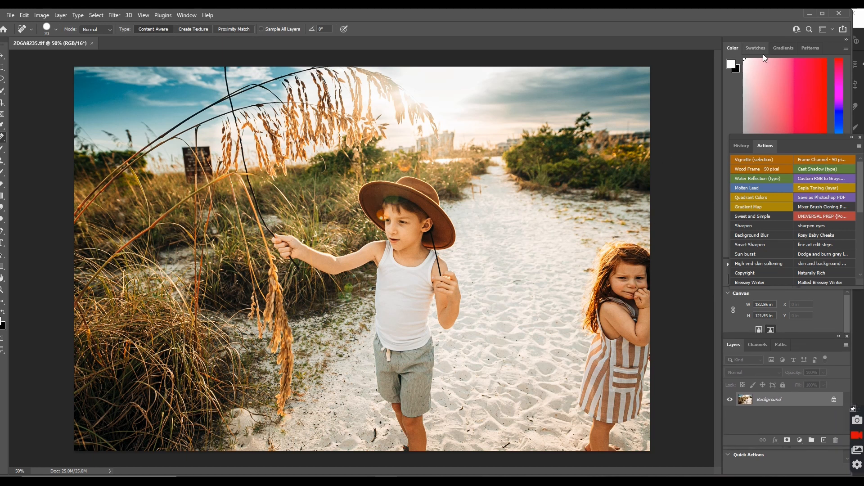
pyautogui.click(823, 13)
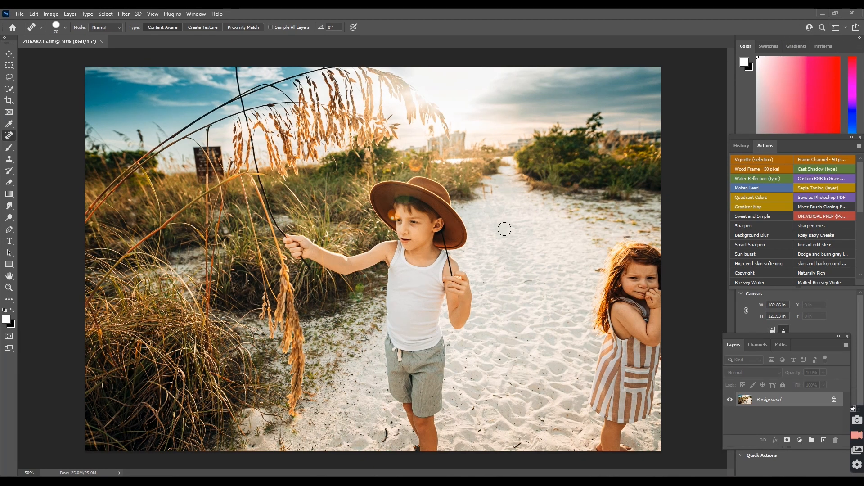
pyautogui.moveTo(751, 335); pyautogui.dragTo(755, 340)
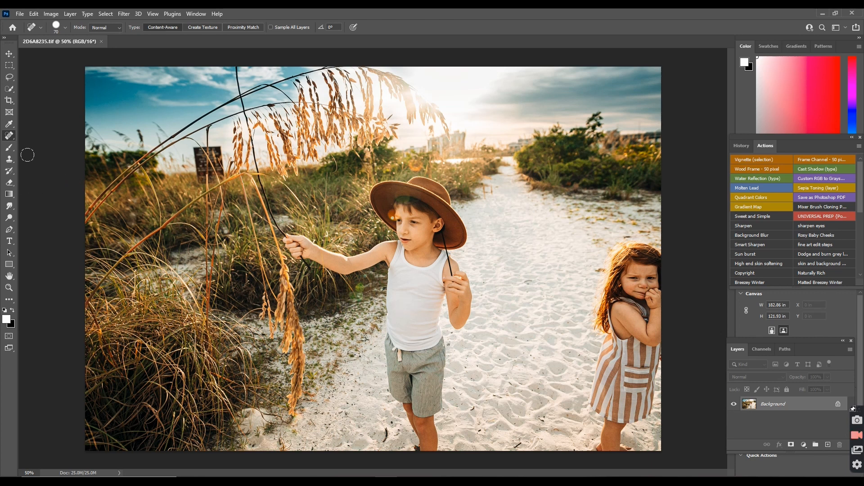
# Remove the brown sign in the dune grass by lassoing it and filling the selection, and deselect
pyautogui.click(9, 76)
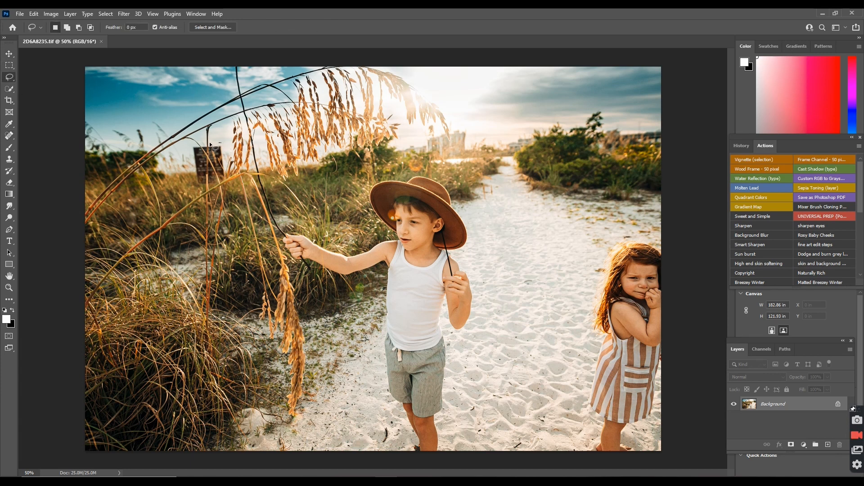
pyautogui.moveTo(210, 144); pyautogui.dragTo(189, 166)
pyautogui.rightClick(215, 165)
pyautogui.click(236, 273)
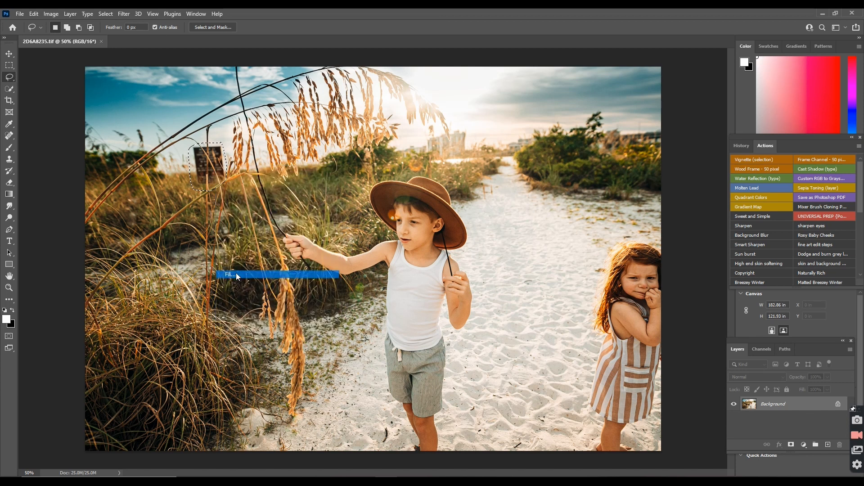
pyautogui.click(485, 137)
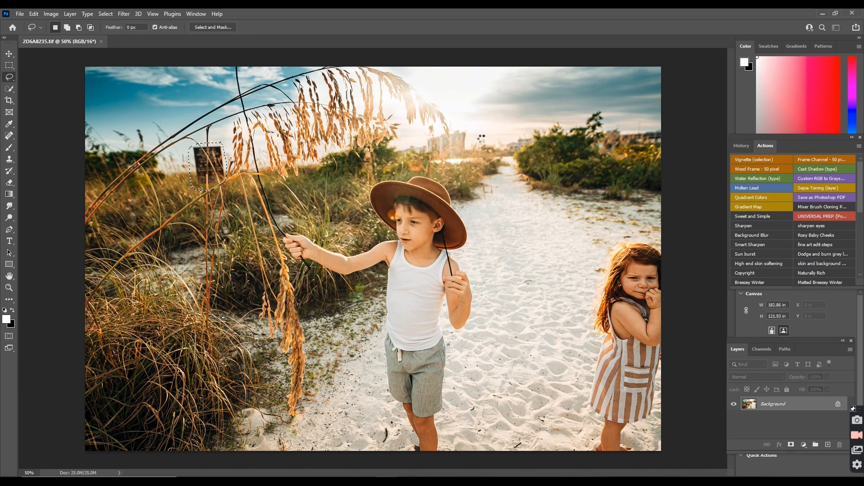
pyautogui.hotkey('ctrl', 'd')
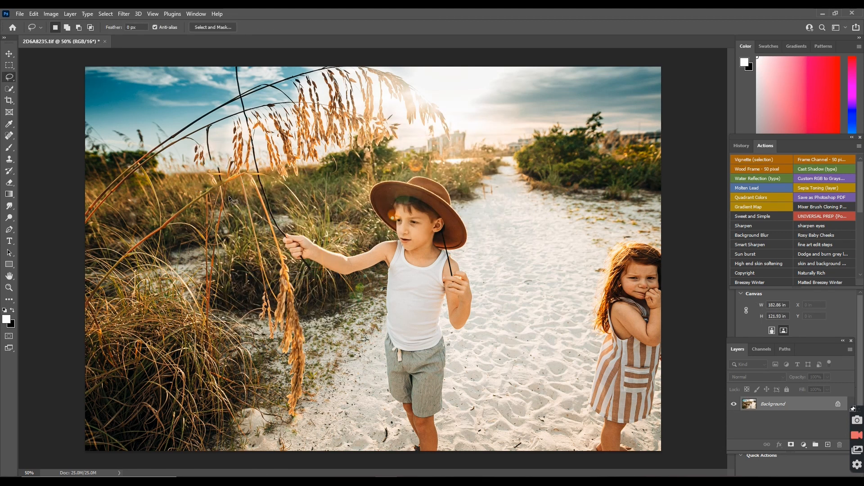
# Clone over the leftover traces where the sign stood, using the Clone Stamp with a smaller brush
pyautogui.click(9, 160)
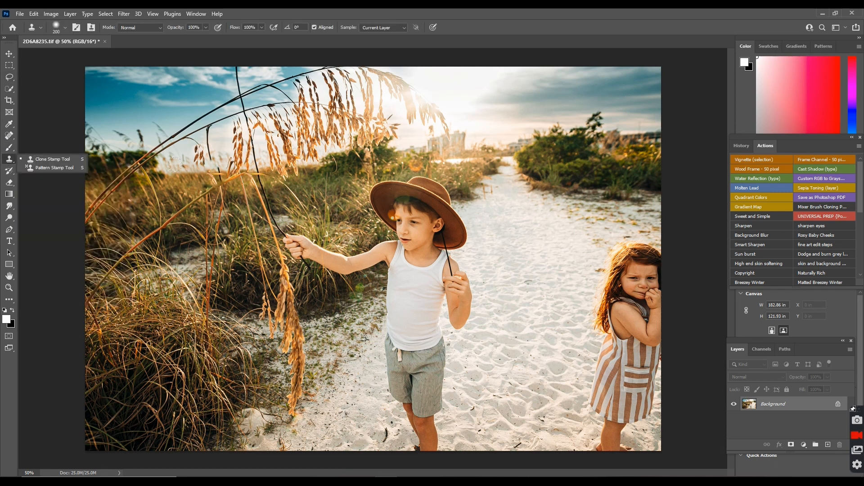
pyautogui.press('[')
pyautogui.press('[')
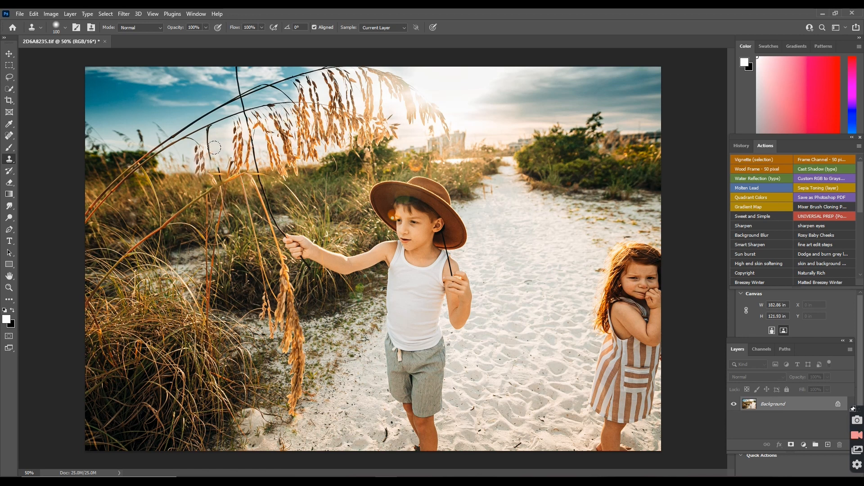
pyautogui.press('[')
pyautogui.press('[')
pyautogui.press('[')
# Heal the uneven patches in the grass where the sign stood, using the Spot Healing Brush at size 50
pyautogui.click(9, 136)
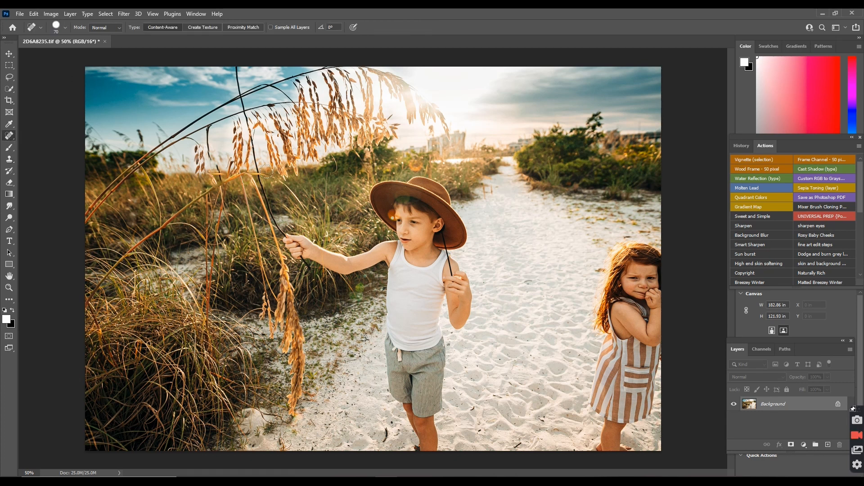
pyautogui.click(215, 164)
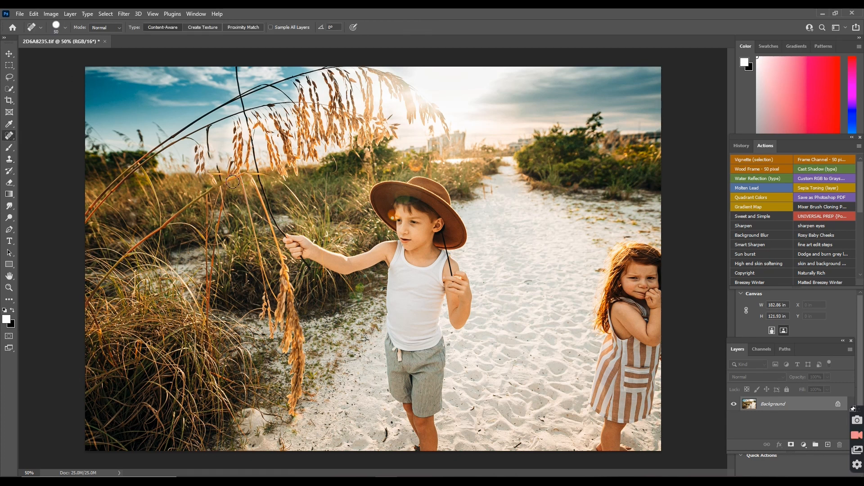
pyautogui.click(214, 159)
pyautogui.click(217, 167)
pyautogui.click(222, 179)
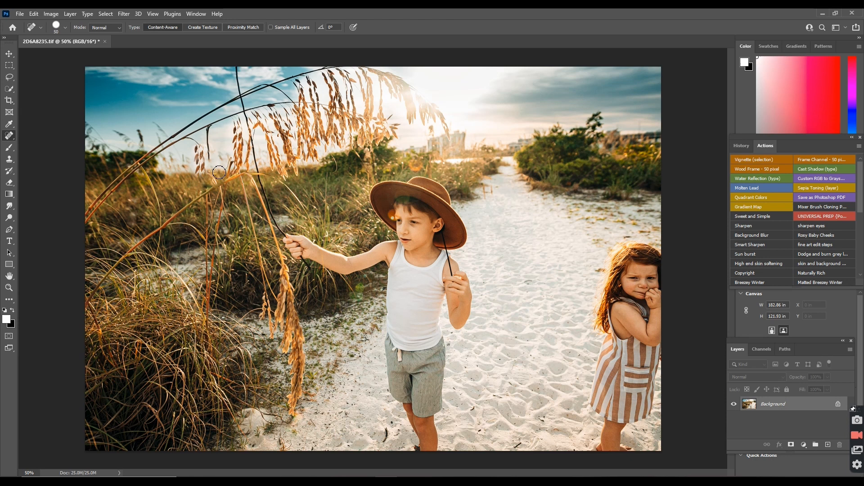
pyautogui.click(403, 222)
# Blend the area around the removed sign with the Clone Stamp enlarged to size 90
pyautogui.click(10, 161)
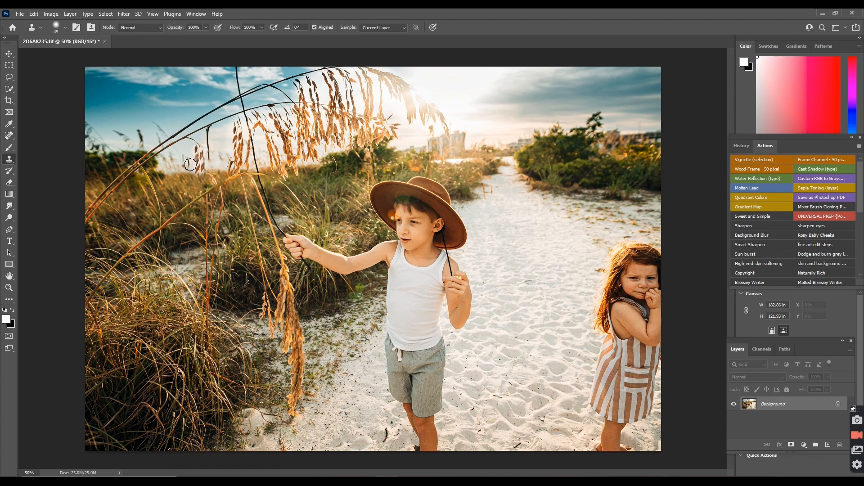
pyautogui.press(']')
pyautogui.press(']')
pyautogui.press(']')
pyautogui.press(']')
pyautogui.press(']')
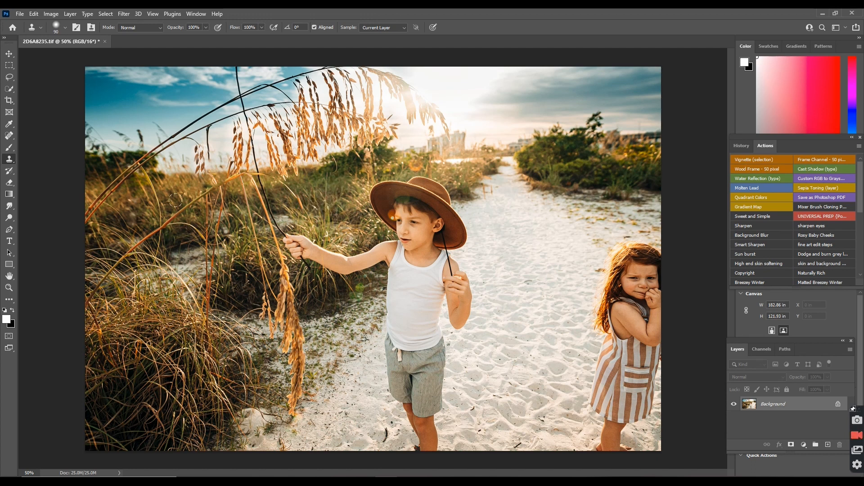
# Heal the mark on the front of the boy's hat brim with a smaller Spot Healing Brush
pyautogui.click(9, 135)
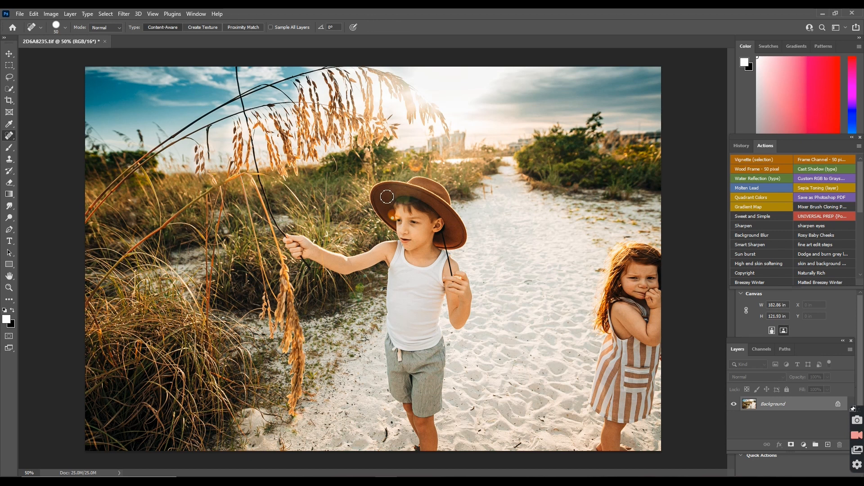
pyautogui.press('[')
pyautogui.press('[')
pyautogui.press('[')
pyautogui.moveTo(394, 194); pyautogui.dragTo(396, 207)
# Heal the dark specks in the sand between the children, beside the girl's hair and near the boy's leg with a larger brush
pyautogui.press(']')
pyautogui.press(']')
pyautogui.click(530, 286)
pyautogui.moveTo(597, 271); pyautogui.dragTo(610, 274)
pyautogui.moveTo(388, 427)
pyautogui.mouseDown()
pyautogui.moveTo(387, 446)
pyautogui.moveTo(393, 425)
pyautogui.mouseUp()
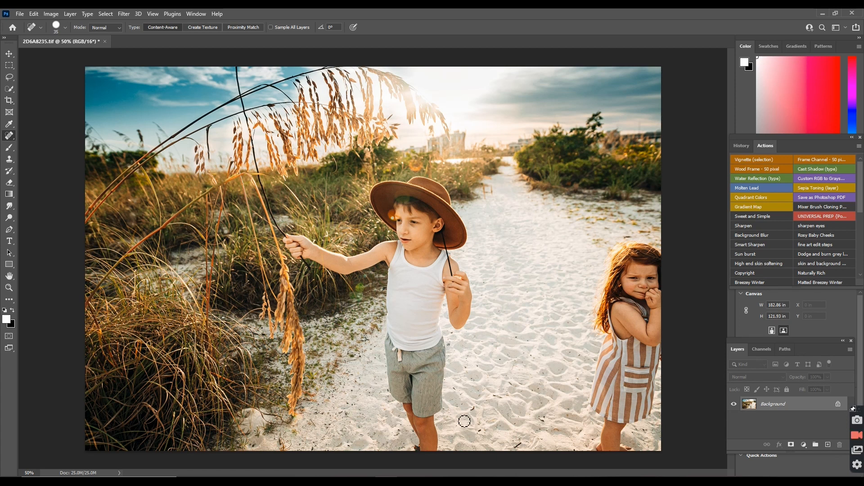
# Heal the twigs and debris scattered across the foreground sand on both sides of the boy
pyautogui.moveTo(476, 411); pyautogui.dragTo(476, 410)
pyautogui.moveTo(520, 447); pyautogui.dragTo(514, 438)
pyautogui.moveTo(497, 399); pyautogui.dragTo(497, 400)
pyautogui.moveTo(552, 424); pyautogui.dragTo(541, 420)
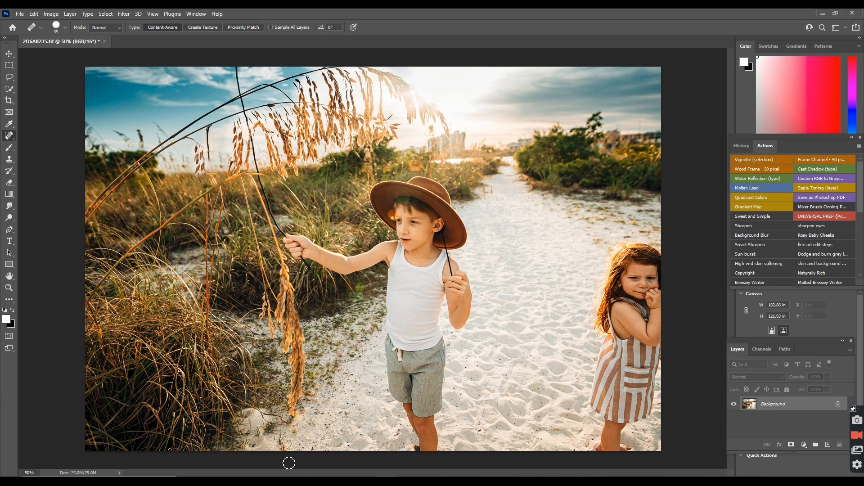
pyautogui.moveTo(281, 438)
pyautogui.mouseDown()
pyautogui.moveTo(287, 453)
pyautogui.moveTo(298, 448)
pyautogui.mouseUp()
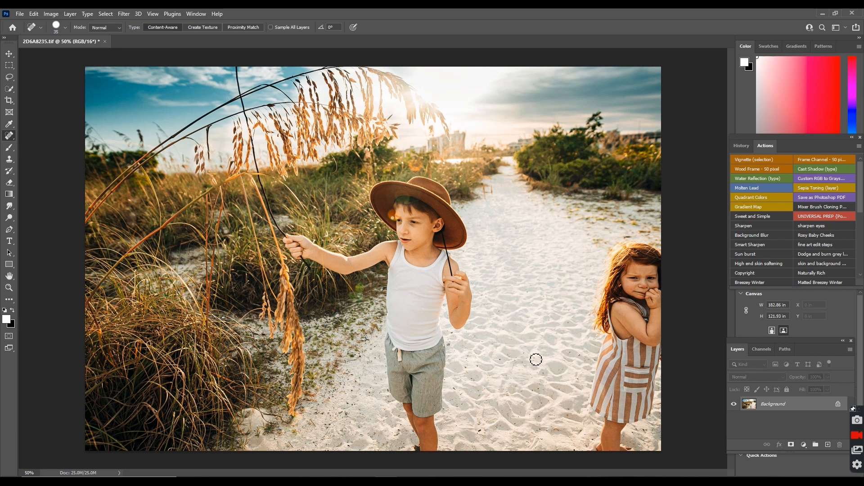
# Resize the healing brush and heal the specks in the sand beside the boy's shorts and above the girl's head
pyautogui.press('[')
pyautogui.press(']')
pyautogui.press(']')
pyautogui.press(']')
pyautogui.click(476, 368)
pyautogui.click(608, 231)
# Heal the cluster of specks in the sand between the hanging sea oats and the boy's shorts
pyautogui.click(355, 393)
pyautogui.click(356, 407)
pyautogui.click(361, 380)
pyautogui.click(359, 386)
pyautogui.click(358, 382)
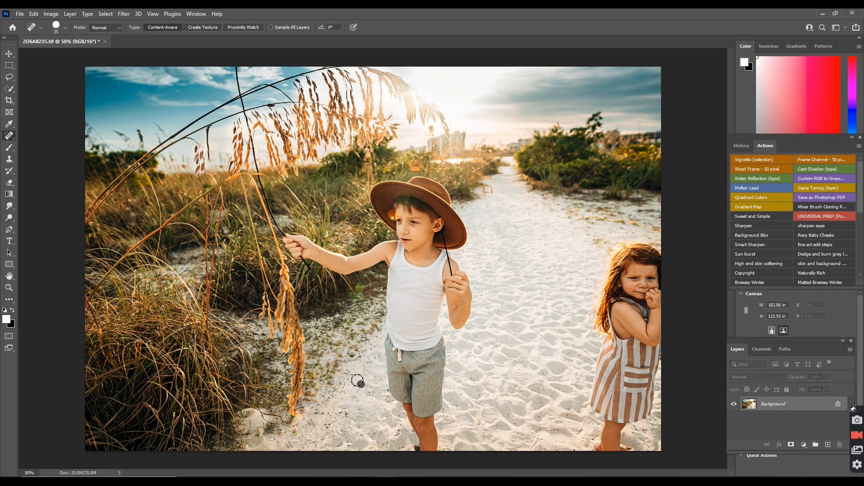
pyautogui.click(349, 375)
pyautogui.click(360, 360)
pyautogui.click(356, 358)
# Heal the small specks beside the boy's waist and along the sand near the sea oats' tip with a smaller brush
pyautogui.press('[')
pyautogui.click(379, 351)
pyautogui.moveTo(310, 421)
pyautogui.mouseDown()
pyautogui.moveTo(315, 429)
pyautogui.moveTo(309, 423)
pyautogui.mouseUp()
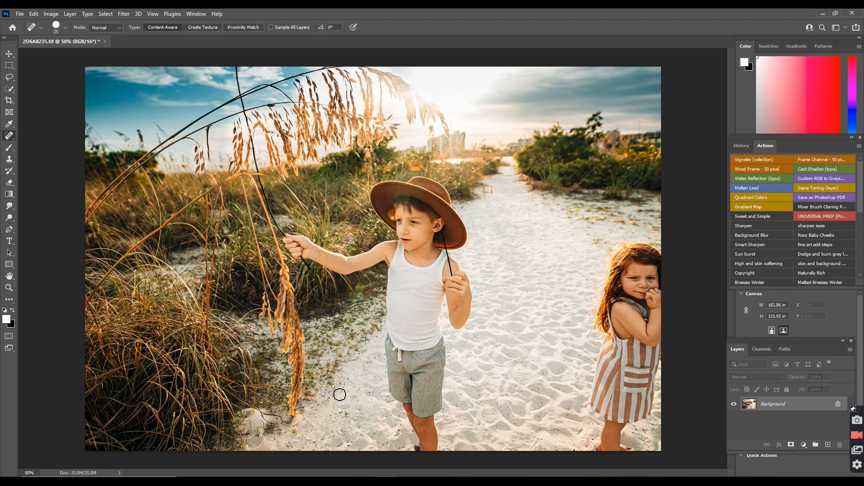
pyautogui.moveTo(338, 393); pyautogui.dragTo(332, 398)
# Lasso the girl at the photo's edge, replace her with sand using a content-aware fill, and deselect
pyautogui.click(9, 77)
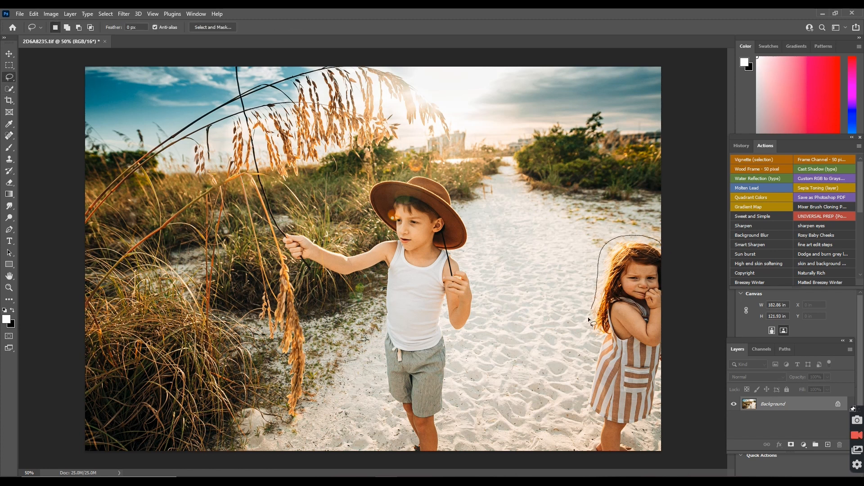
pyautogui.moveTo(588, 451)
pyautogui.mouseDown()
pyautogui.moveTo(655, 447)
pyautogui.moveTo(675, 385)
pyautogui.mouseUp()
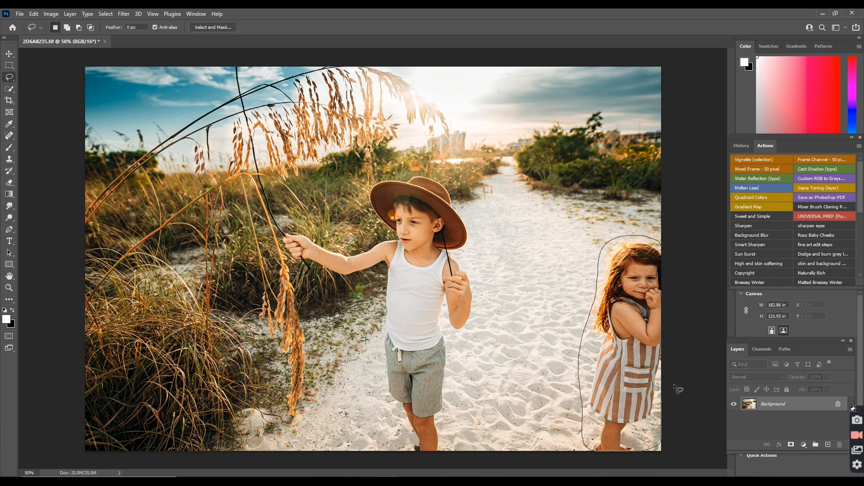
pyautogui.moveTo(677, 243); pyautogui.dragTo(676, 243)
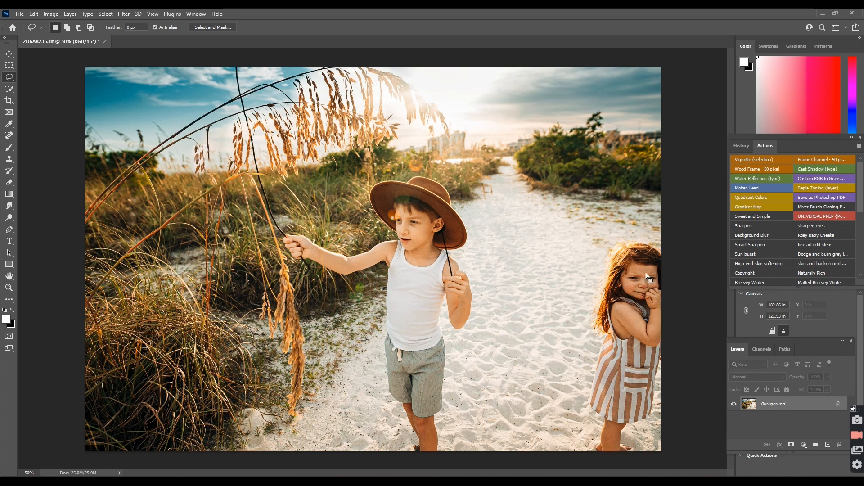
pyautogui.rightClick(628, 295)
pyautogui.click(649, 404)
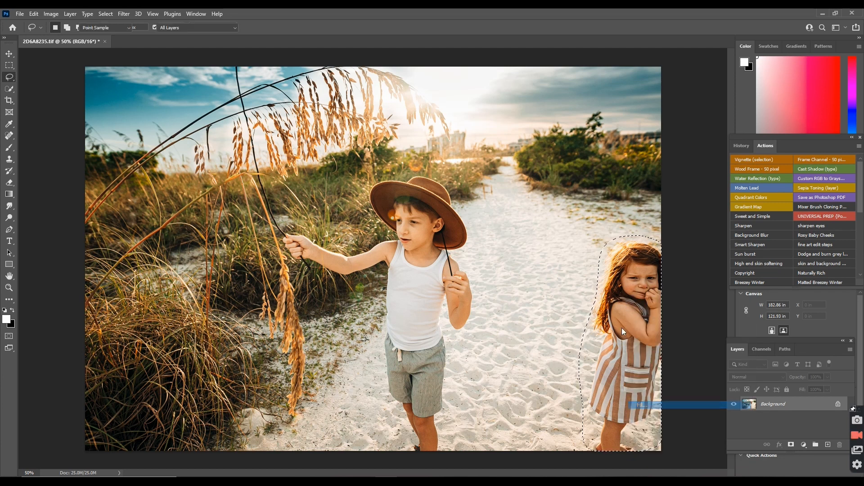
pyautogui.click(498, 137)
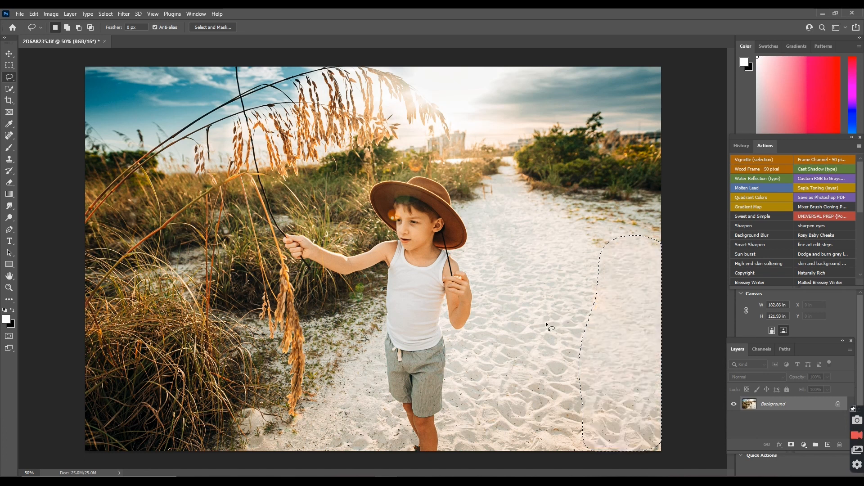
pyautogui.hotkey('ctrl', 'd')
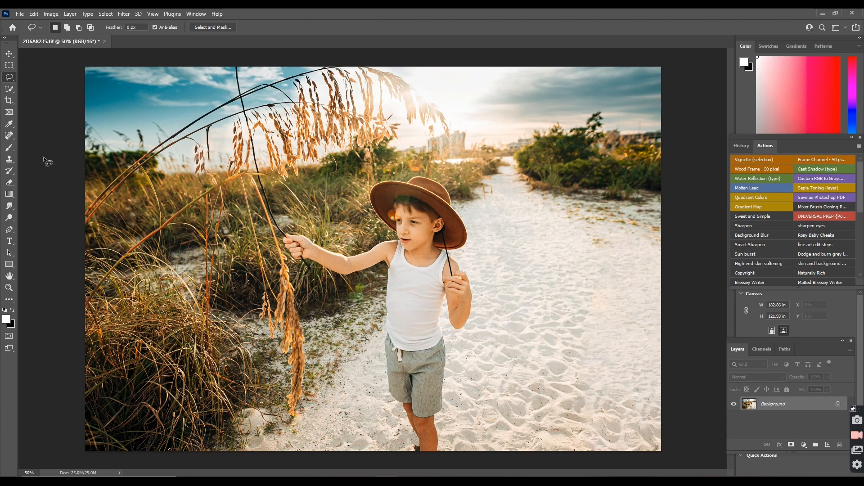
# Heal the uneven patches and edges in the sand where the girl was removed, using a spot healing brush enlarged to 175
pyautogui.click(9, 135)
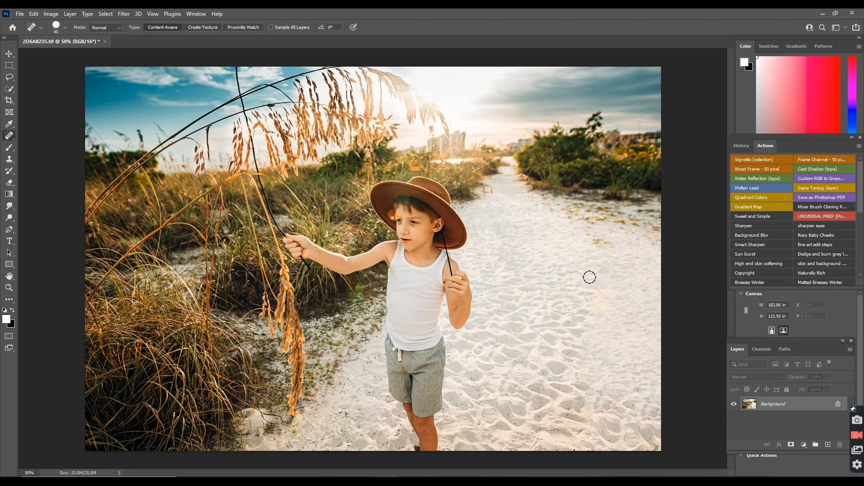
pyautogui.press(']')
pyautogui.press(']')
pyautogui.click(593, 297)
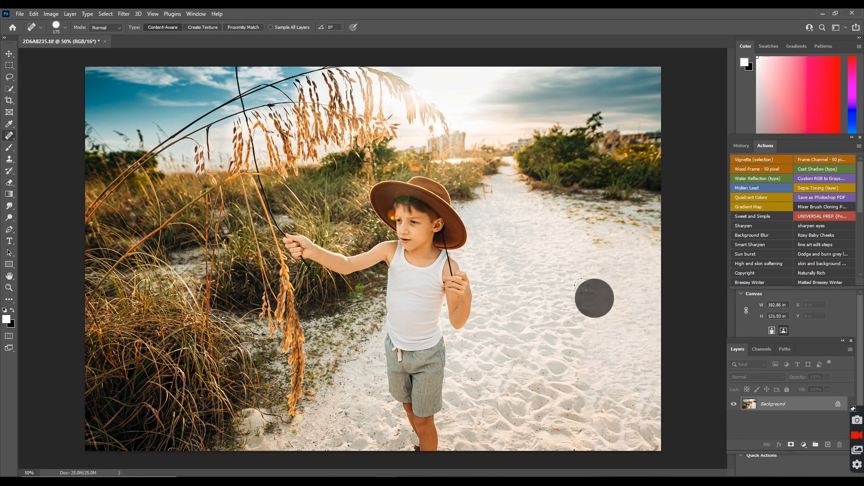
pyautogui.click(608, 270)
pyautogui.click(590, 347)
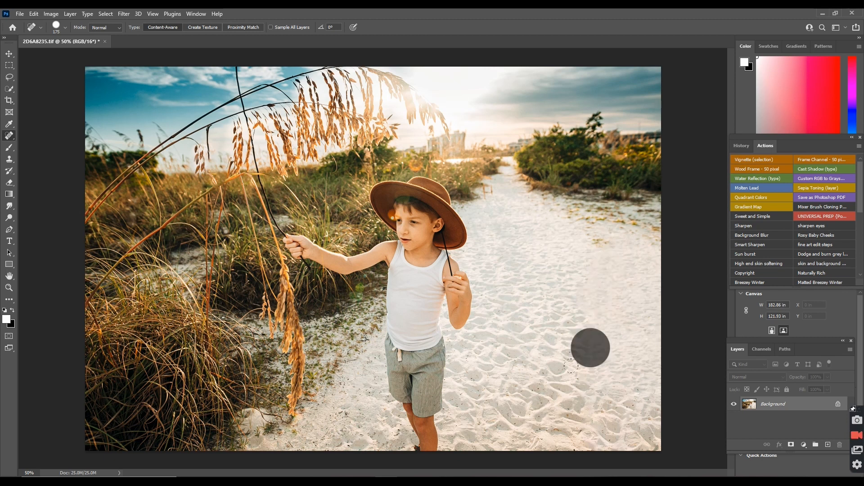
pyautogui.click(583, 379)
pyautogui.click(595, 408)
pyautogui.click(598, 428)
pyautogui.click(643, 431)
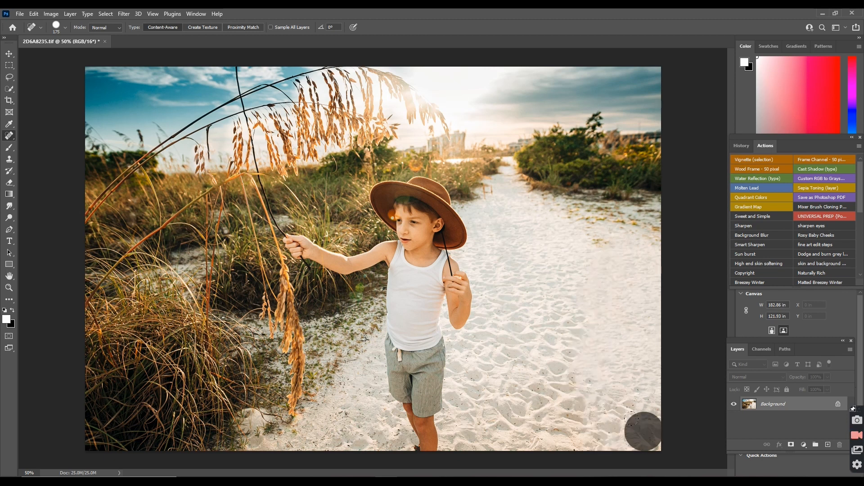
pyautogui.click(581, 297)
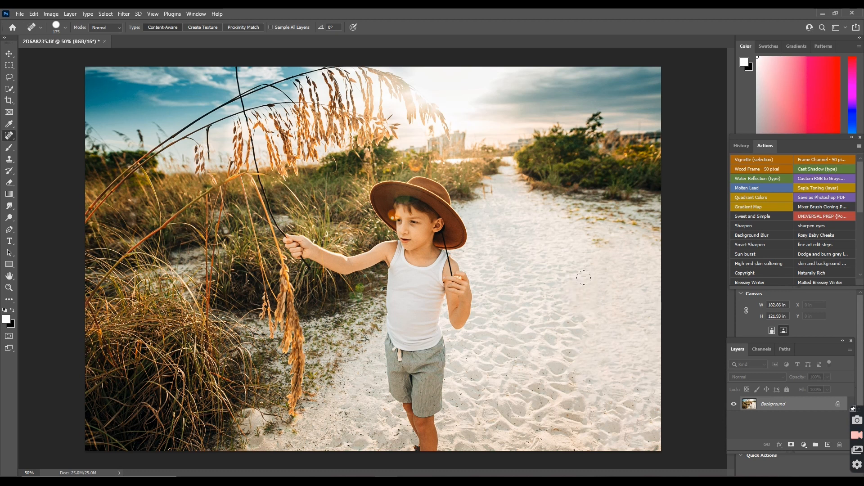
pyautogui.click(590, 278)
# Clone sand texture over the smooth patches of the filled area with the Clone Stamp at size 200, undoing an unwanted stroke
pyautogui.press('s')
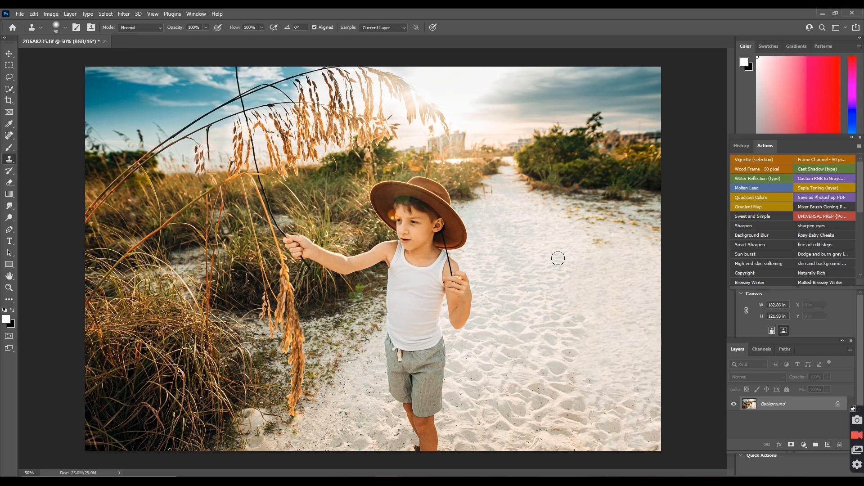
pyautogui.press(']')
pyautogui.press(']')
pyautogui.press(']')
pyautogui.press(']')
pyautogui.press(']')
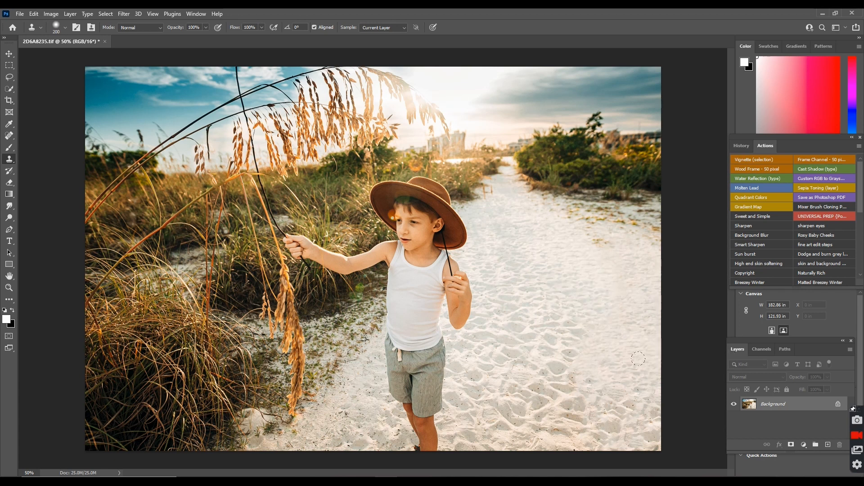
pyautogui.moveTo(638, 359)
pyautogui.mouseDown()
pyautogui.moveTo(612, 392)
pyautogui.moveTo(599, 388)
pyautogui.mouseUp()
pyautogui.moveTo(593, 379)
pyautogui.mouseDown()
pyautogui.moveTo(583, 381)
pyautogui.moveTo(623, 396)
pyautogui.mouseUp()
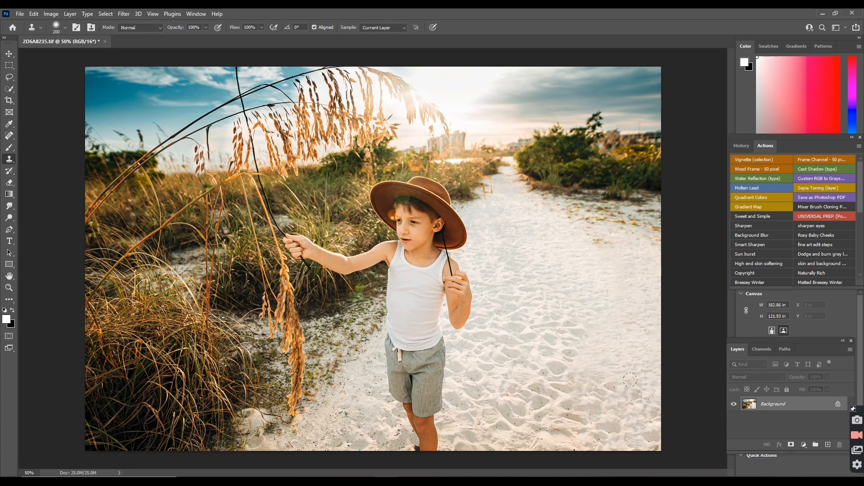
pyautogui.keyDown('alt'); pyautogui.click(613, 351); pyautogui.keyUp('alt')
pyautogui.moveTo(578, 356); pyautogui.dragTo(570, 327)
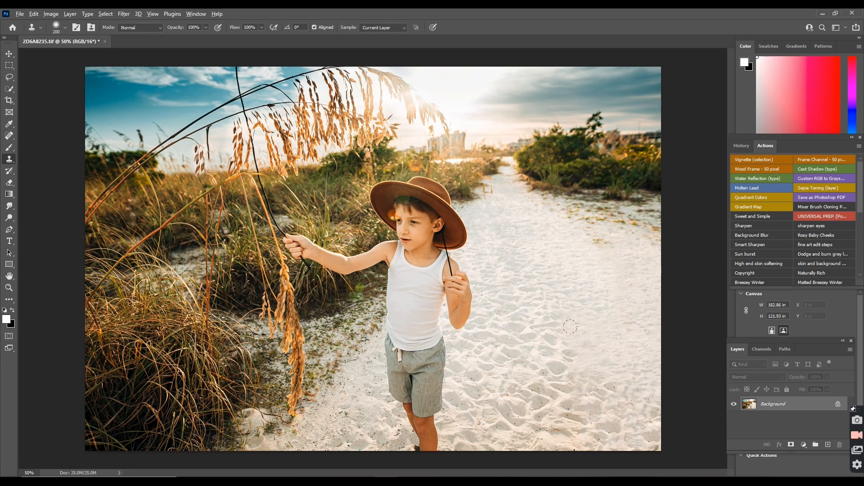
pyautogui.hotkey('ctrl', 'z')
pyautogui.keyDown('alt'); pyautogui.click(584, 301); pyautogui.keyUp('alt')
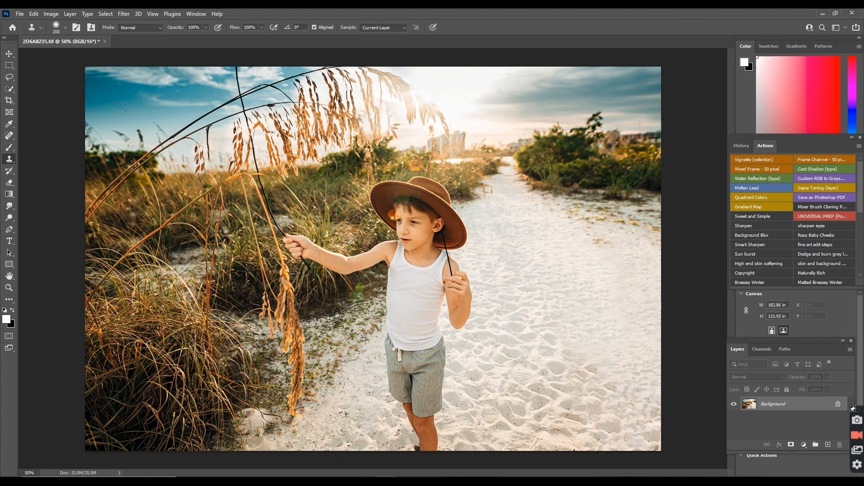
# Crop the photo slightly tighter around the boy, to about 175.79 by 117.21 in
pyautogui.click(9, 101)
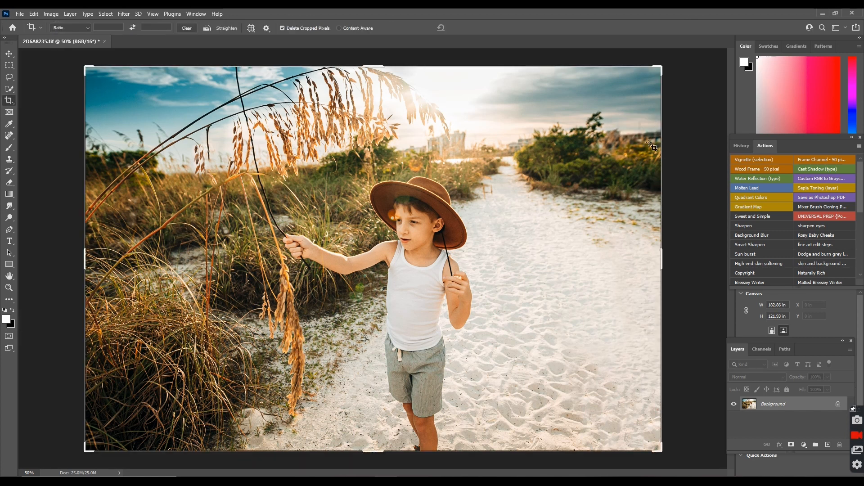
pyautogui.moveTo(690, 131); pyautogui.dragTo(691, 141)
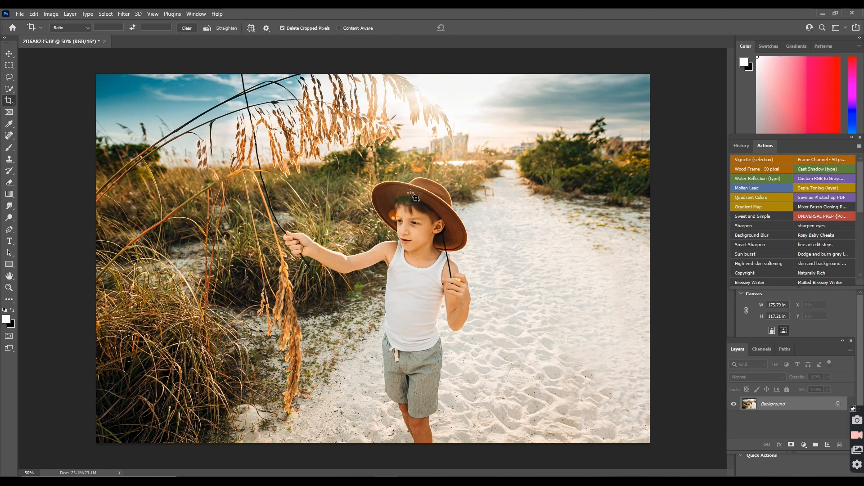
# Place lens flare overlay 19 from the 80_Lens_Flare_Overlays folder as an embedded image
pyautogui.click(21, 14)
pyautogui.click(67, 209)
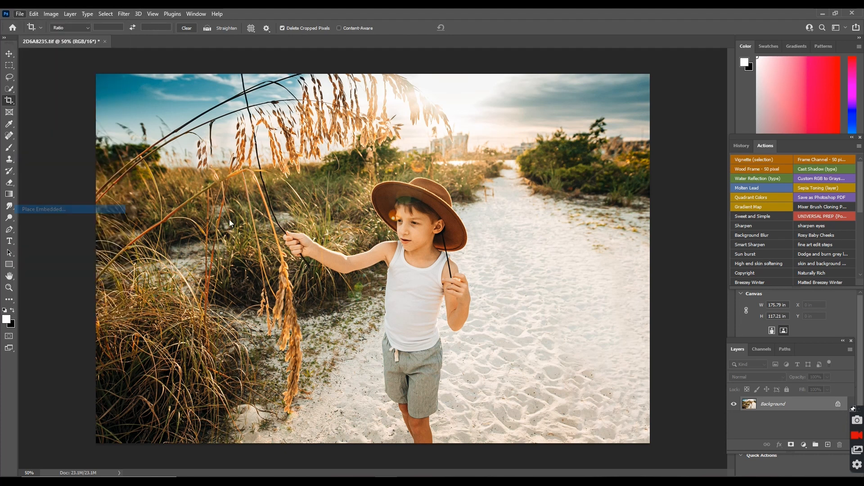
pyautogui.scroll(-3, 321, 173)
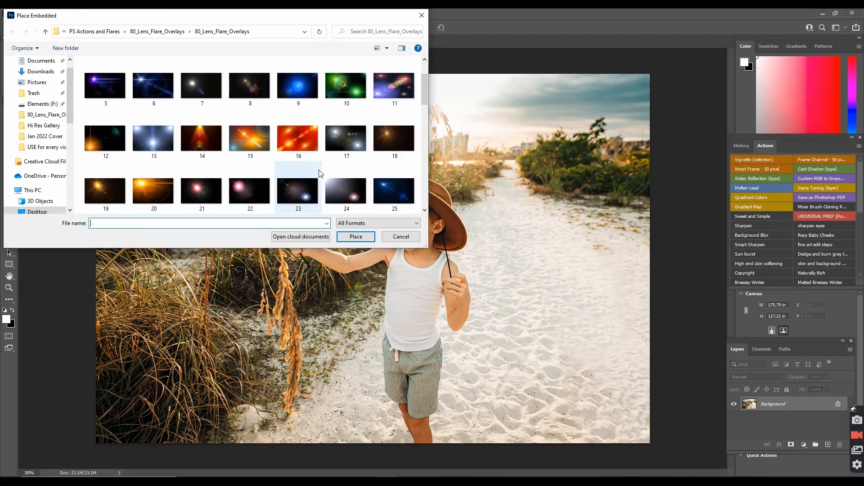
pyautogui.click(112, 189)
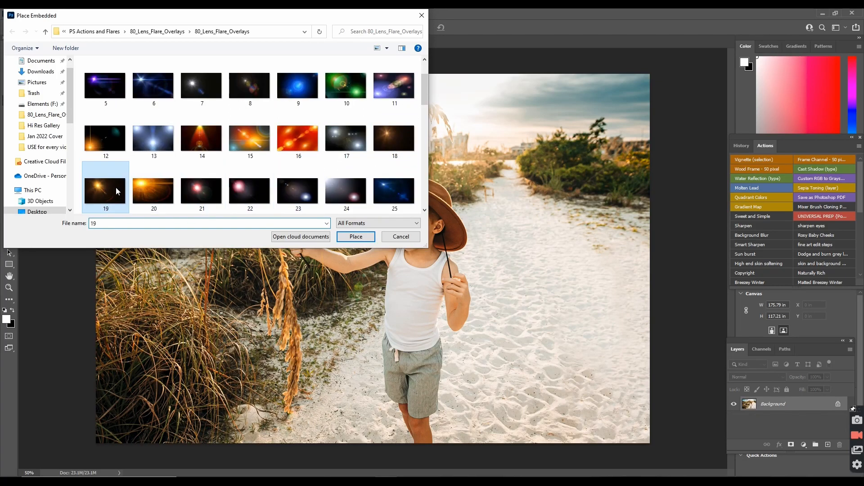
pyautogui.click(356, 237)
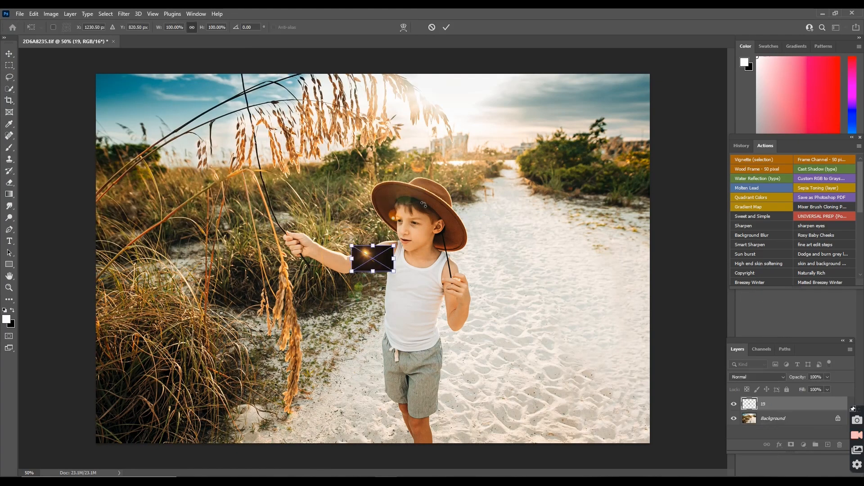
# Flip the flare overlay horizontally, enlarge it to about 492%, and position it over the bright sky above the boy
pyautogui.rightClick(373, 261)
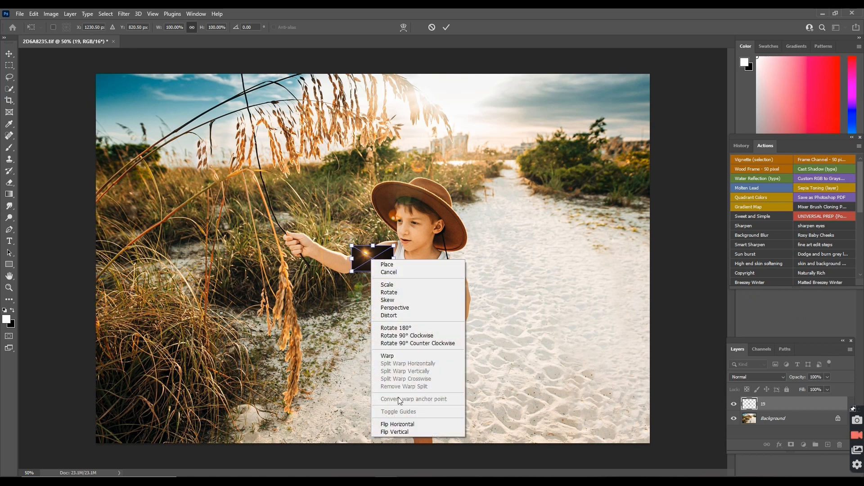
pyautogui.click(398, 423)
pyautogui.moveTo(394, 246); pyautogui.dragTo(471, 197)
pyautogui.moveTo(430, 218); pyautogui.dragTo(428, 106)
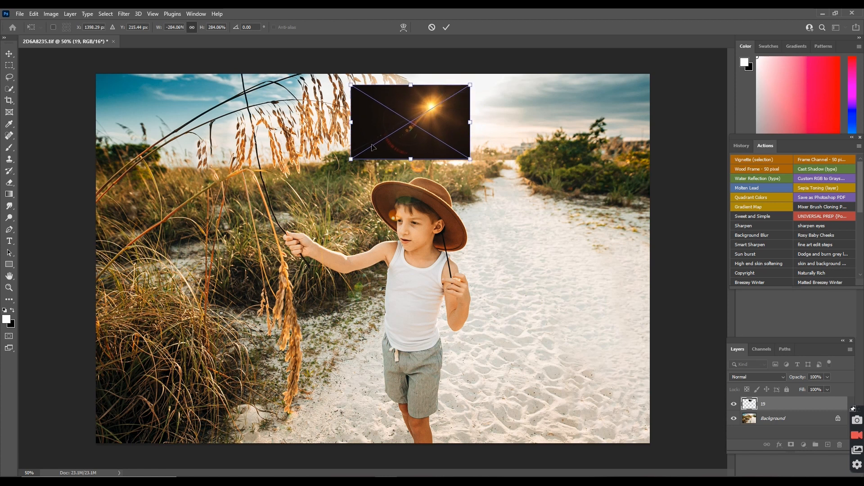
pyautogui.moveTo(351, 159); pyautogui.dragTo(264, 214)
pyautogui.moveTo(409, 133); pyautogui.dragTo(427, 131)
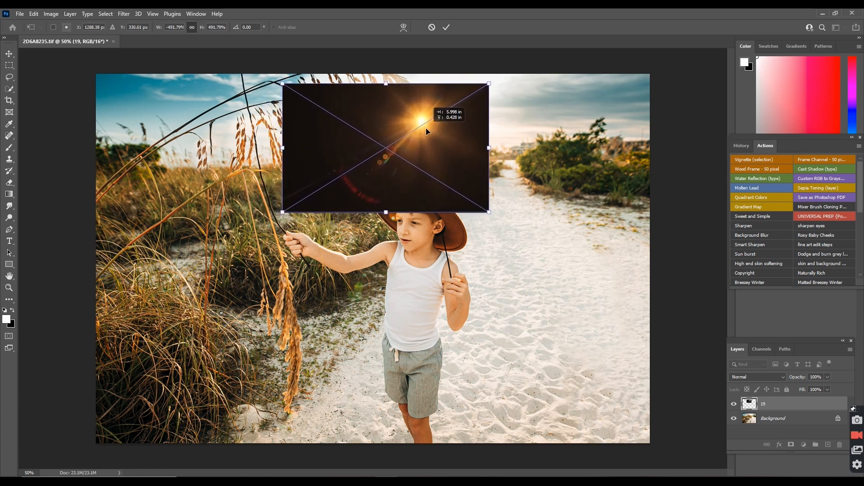
# Set the flare layer's blend mode to Screen, enlarge it to about 530%, and place its glow at the horizon beside the buildings
pyautogui.click(772, 378)
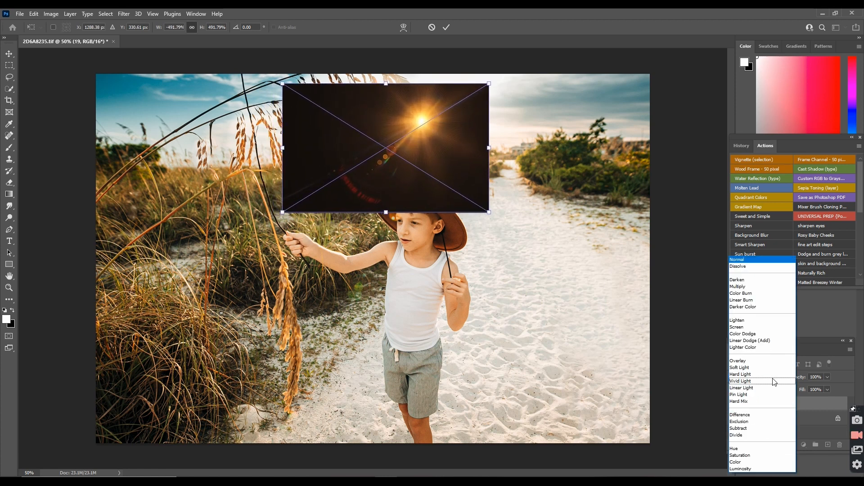
pyautogui.click(738, 328)
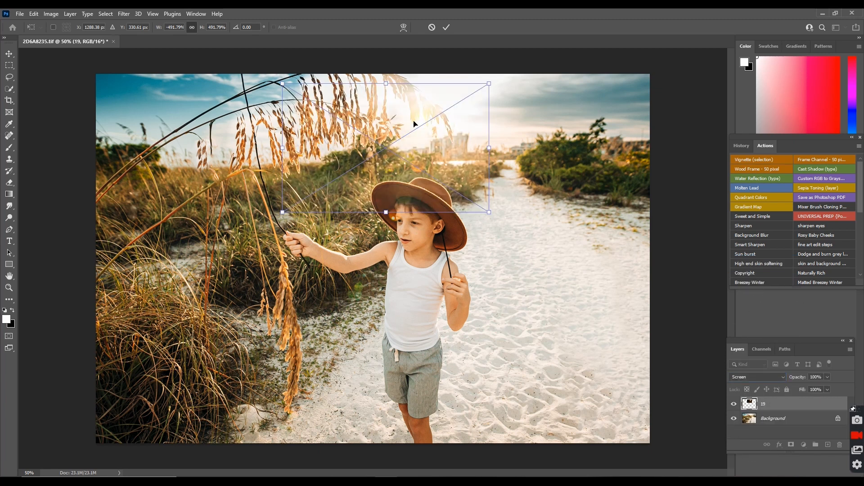
pyautogui.moveTo(414, 123)
pyautogui.mouseDown()
pyautogui.moveTo(429, 124)
pyautogui.moveTo(426, 136)
pyautogui.mouseUp()
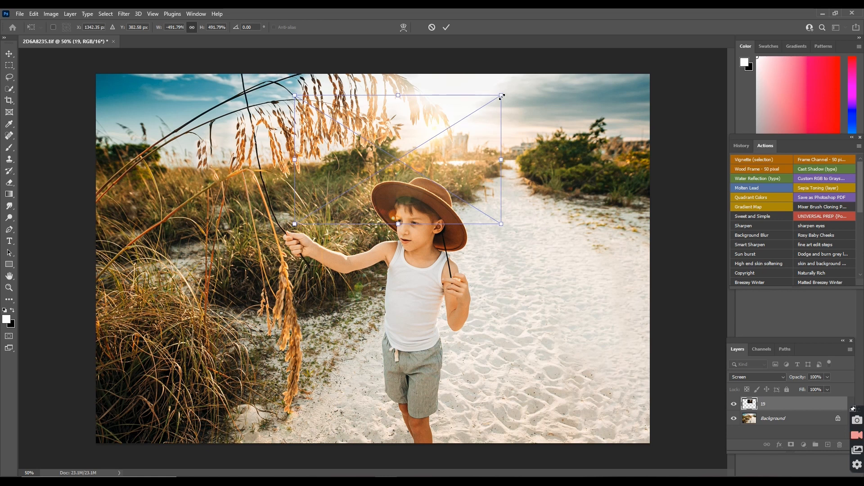
pyautogui.moveTo(502, 97); pyautogui.dragTo(518, 88)
pyautogui.moveTo(440, 134); pyautogui.dragTo(432, 139)
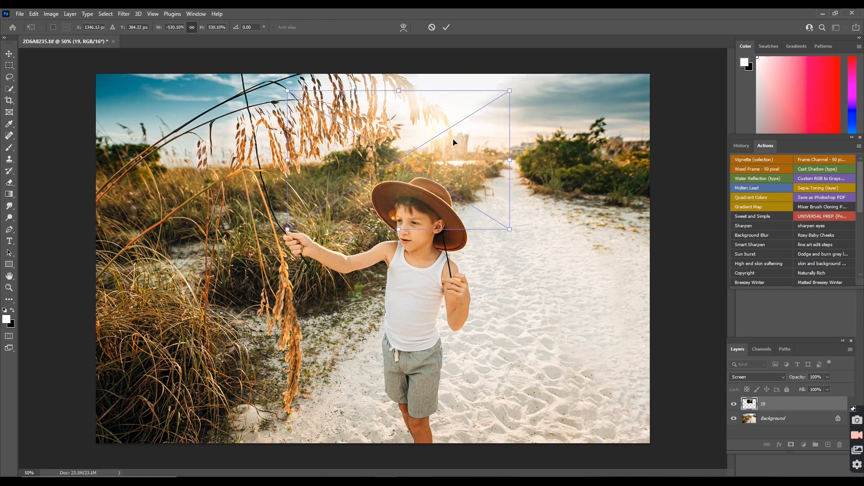
pyautogui.press('Return')
# Rasterize the flare layer for the Eraser tool and reduce the eraser size to 100
pyautogui.press('c')
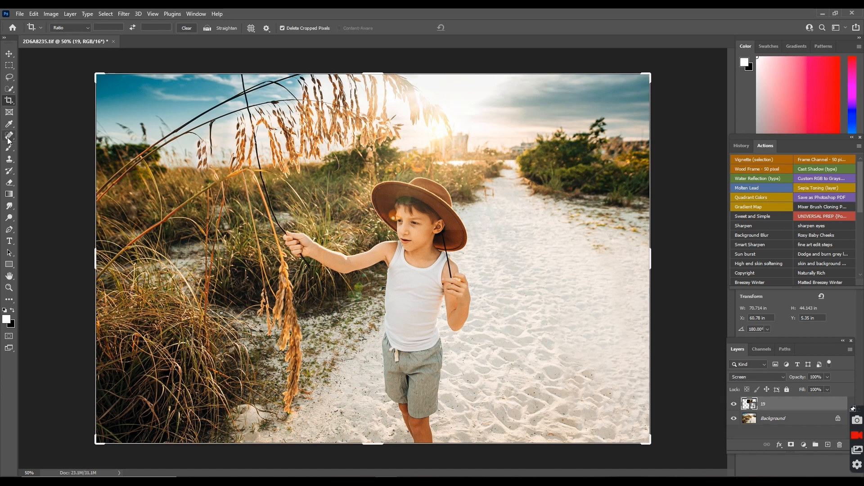
pyautogui.click(11, 184)
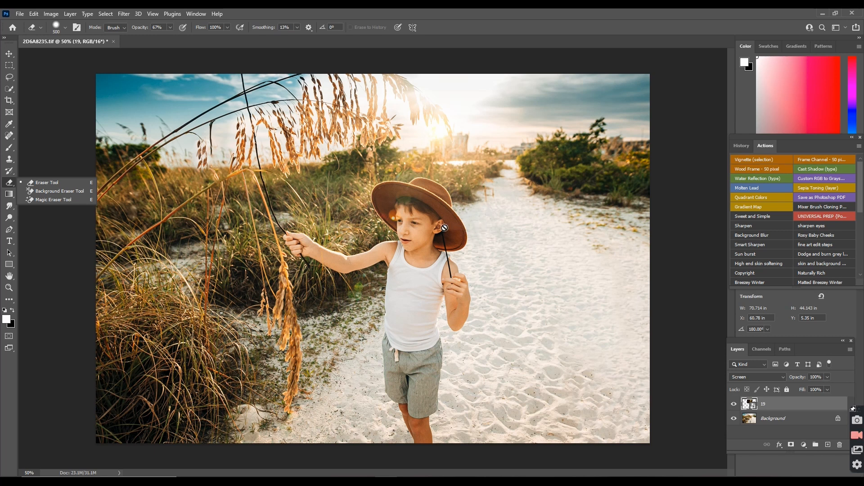
pyautogui.click(465, 209)
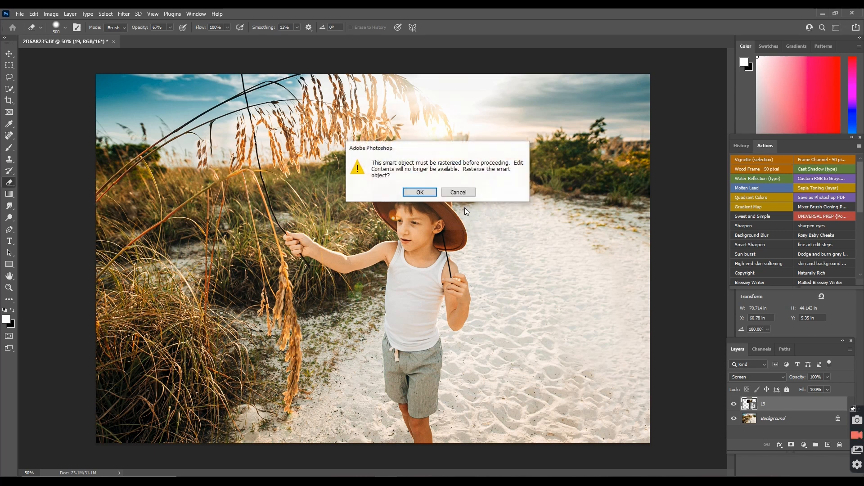
pyautogui.click(419, 193)
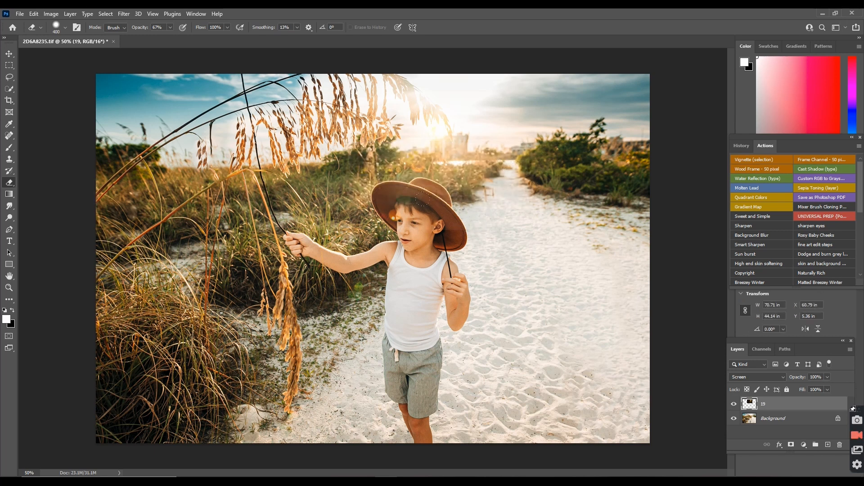
pyautogui.press('[')
pyautogui.press('[')
pyautogui.press('[')
pyautogui.press('[')
# Flatten the image and run the Sun burst action to add a warm glow
pyautogui.click(851, 350)
pyautogui.click(775, 428)
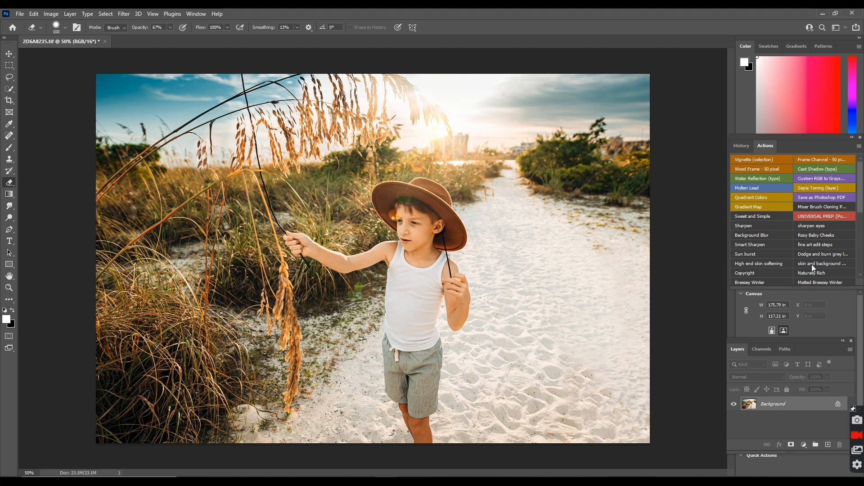
pyautogui.click(752, 255)
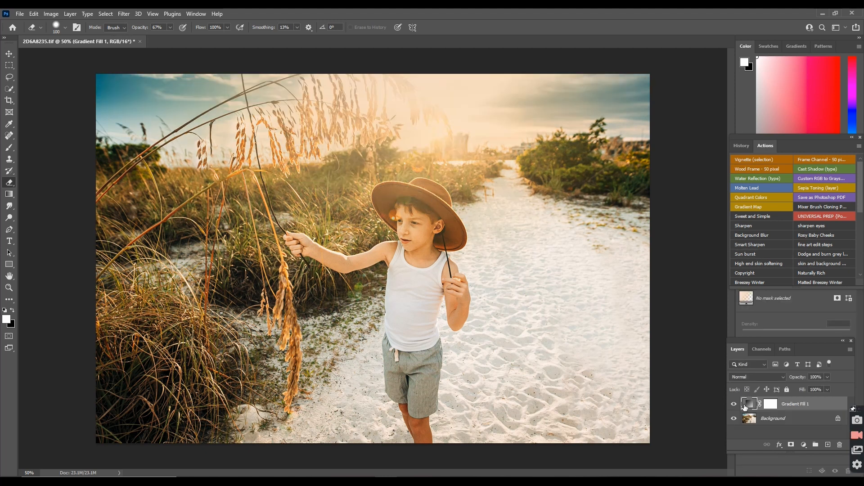
# Adjust the radial gradient fill over the sun beside the buildings, setting its angle to 58.79° and its scale to 78%
pyautogui.moveTo(405, 149); pyautogui.dragTo(496, 136)
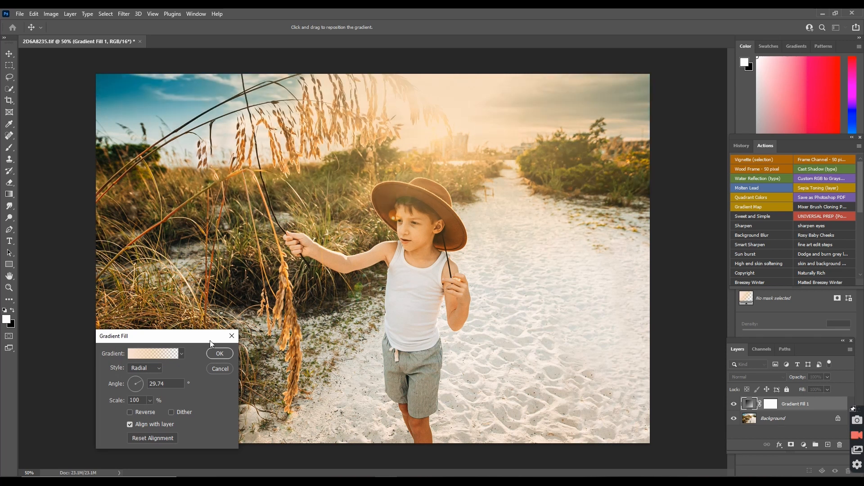
pyautogui.click(138, 379)
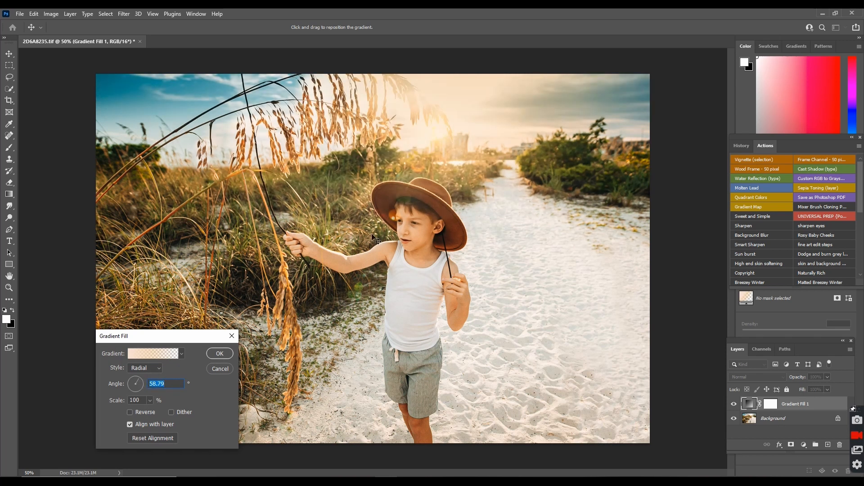
pyautogui.click(150, 400)
pyautogui.moveTo(149, 411); pyautogui.dragTo(151, 413)
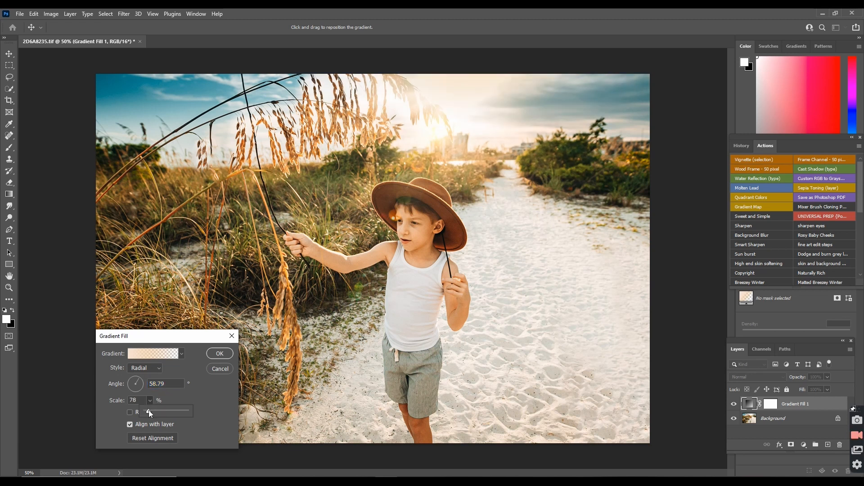
pyautogui.click(220, 353)
pyautogui.press('e')
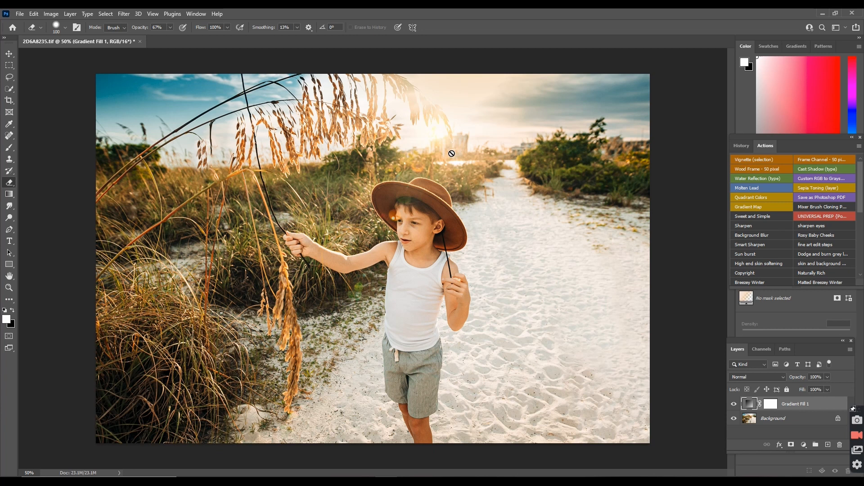
pyautogui.doubleClick(748, 404)
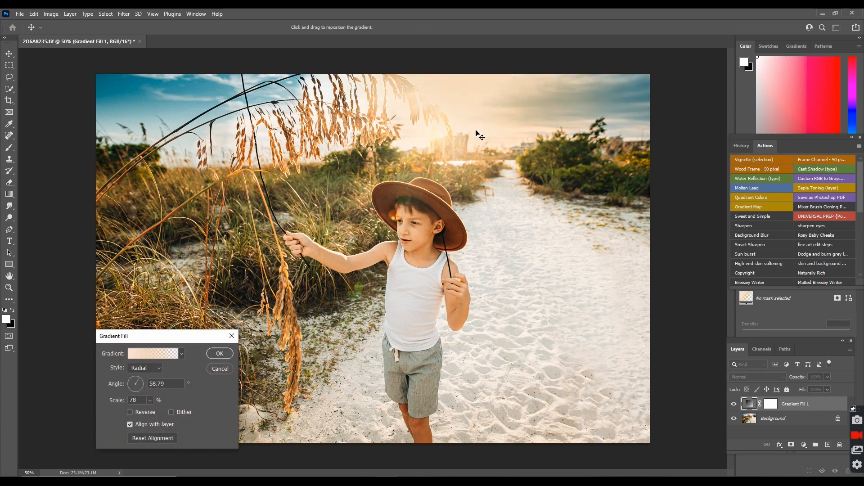
pyautogui.click(219, 353)
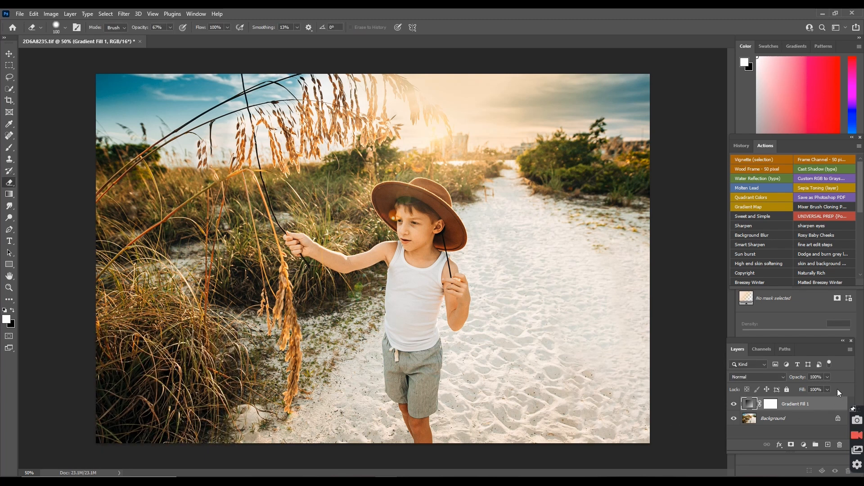
# Lower the gradient fill layer's opacity to 67% and flatten the image
pyautogui.click(828, 378)
pyautogui.moveTo(825, 387); pyautogui.dragTo(814, 388)
pyautogui.click(850, 350)
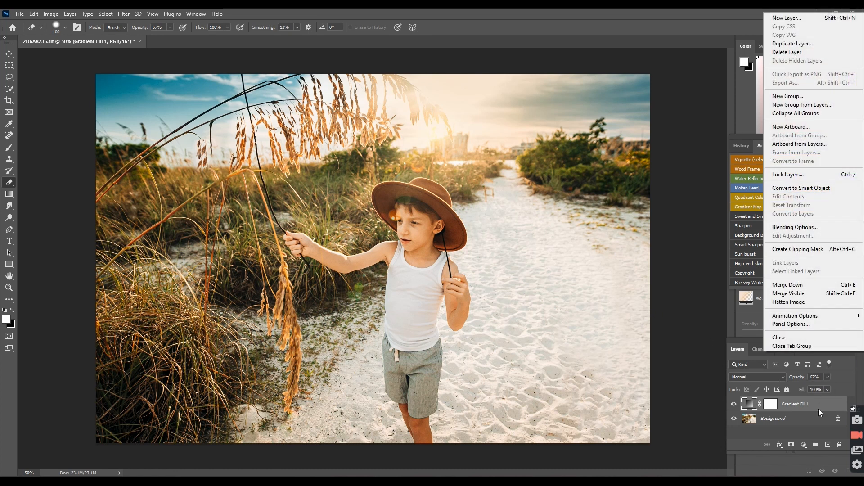
pyautogui.click(793, 303)
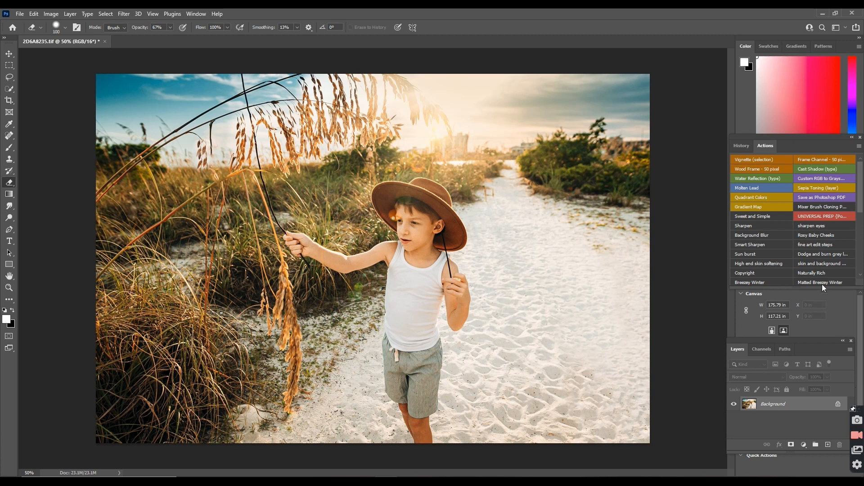
# Run the Magic Pop action, reduce its layer opacity to 16%, and flatten the image
pyautogui.scroll(-5, 819, 243)
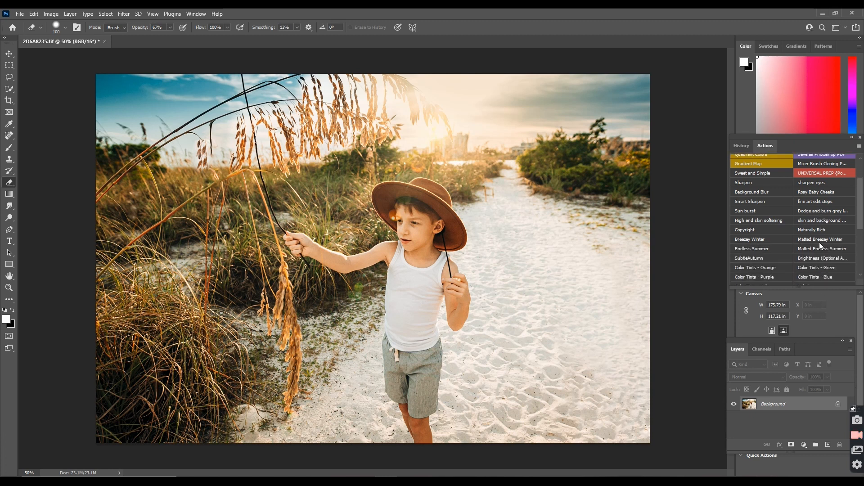
pyautogui.scroll(-4, 819, 242)
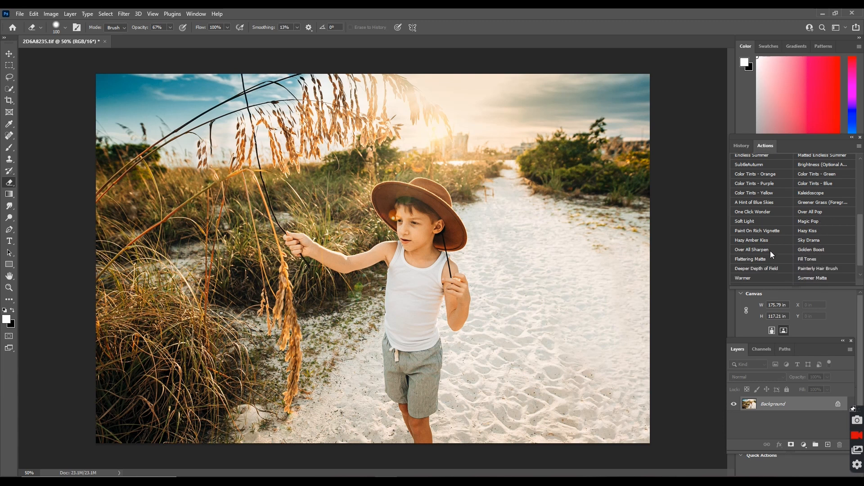
pyautogui.click(809, 220)
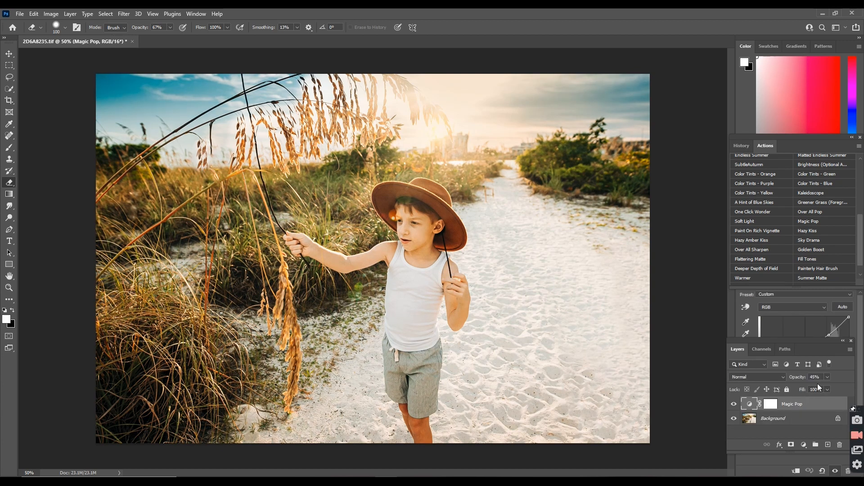
pyautogui.click(828, 377)
pyautogui.moveTo(826, 386); pyautogui.dragTo(814, 387)
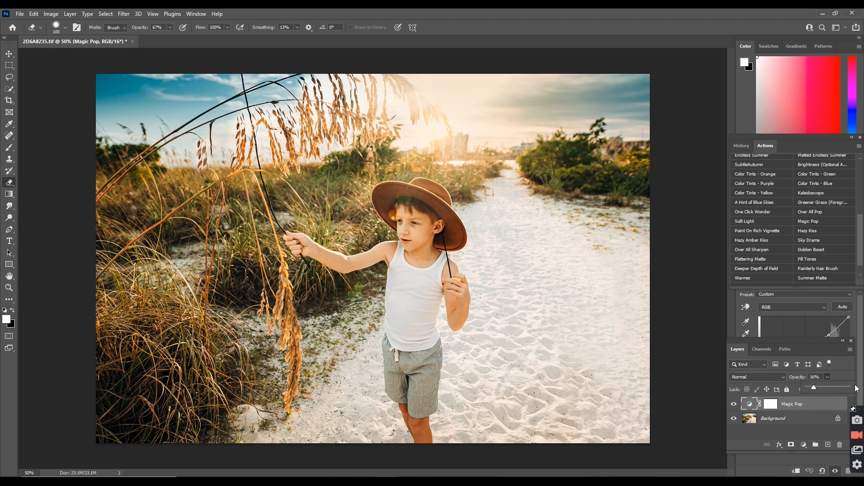
pyautogui.click(854, 350)
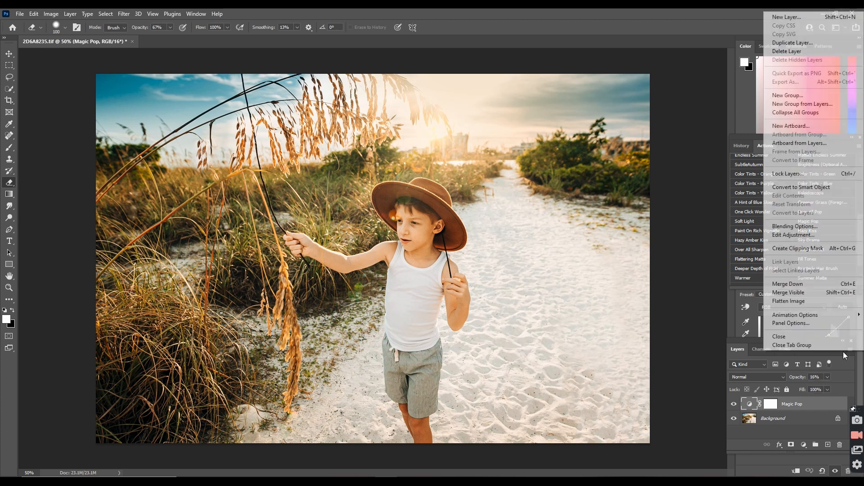
pyautogui.click(790, 300)
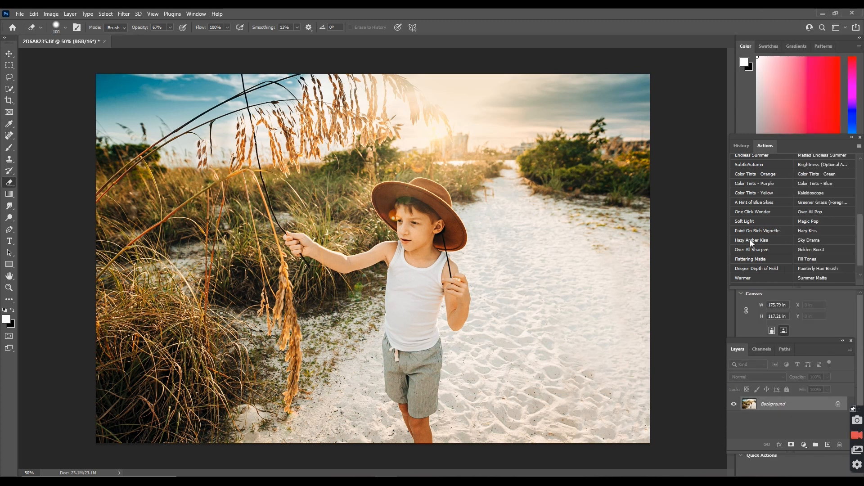
# Run the Over All Sharpen action, reduce the sharpening layer's opacity to 15%, and flatten the image
pyautogui.click(760, 251)
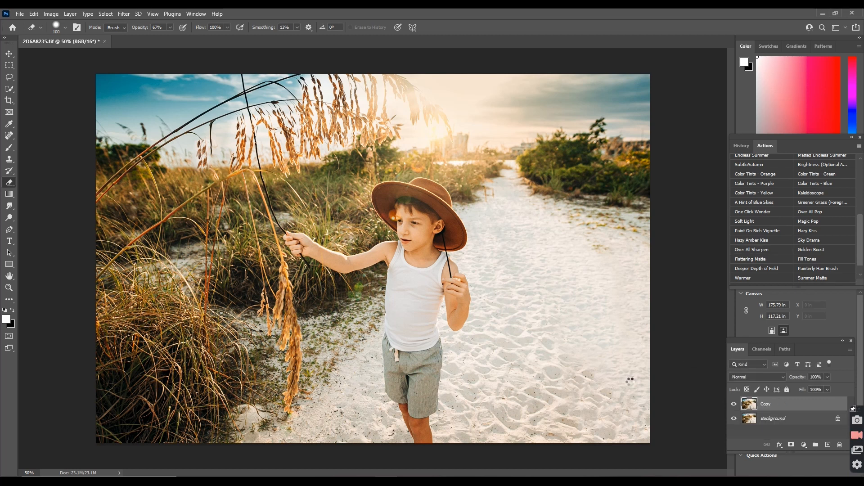
pyautogui.click(827, 377)
pyautogui.moveTo(828, 388); pyautogui.dragTo(812, 390)
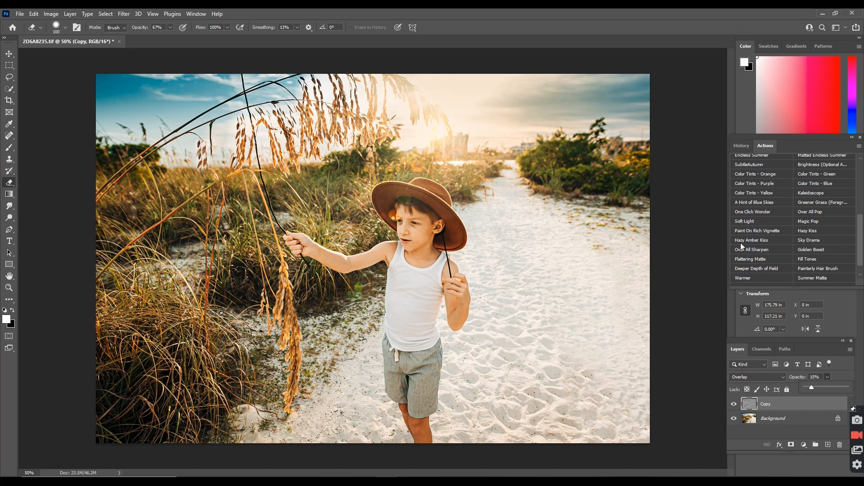
pyautogui.click(850, 350)
pyautogui.click(788, 302)
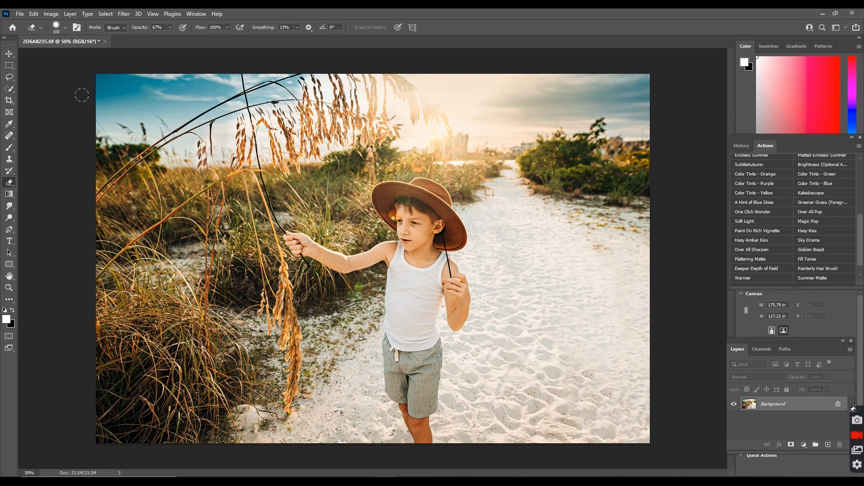
# Smooth the skin with the Imagenomic Portraiture filter using the Default preset, applied to the same layer
pyautogui.click(125, 15)
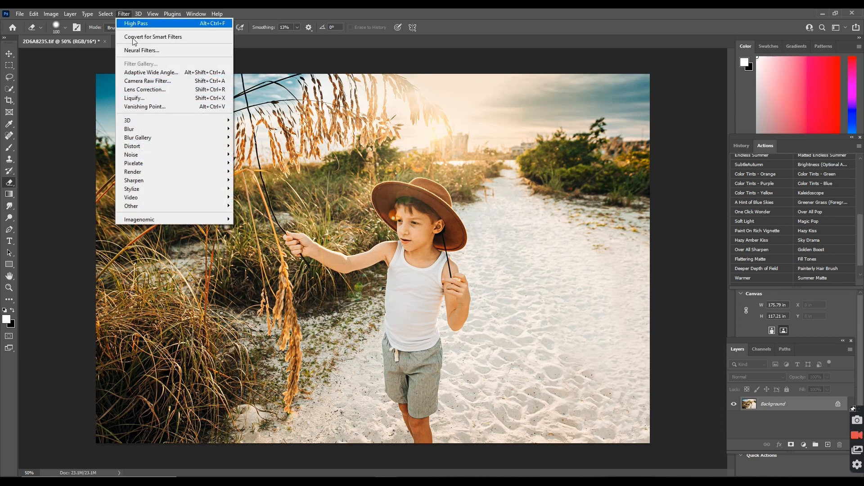
pyautogui.moveTo(165, 219)
pyautogui.click(257, 220)
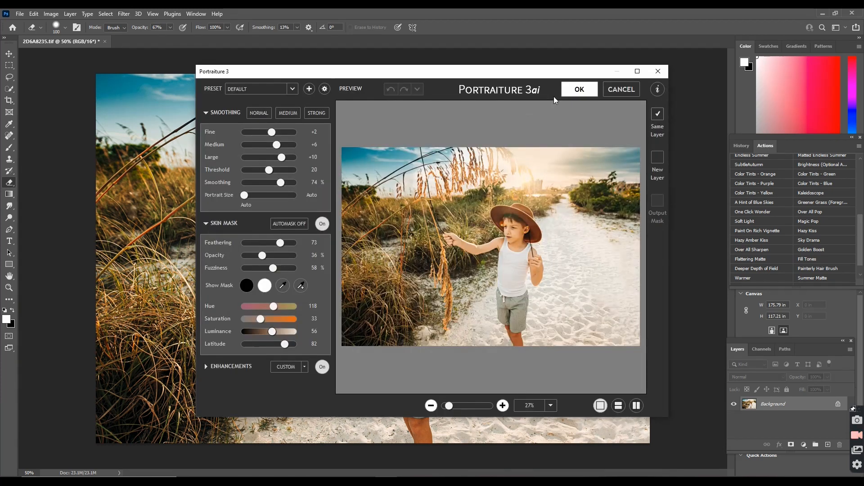
pyautogui.click(580, 90)
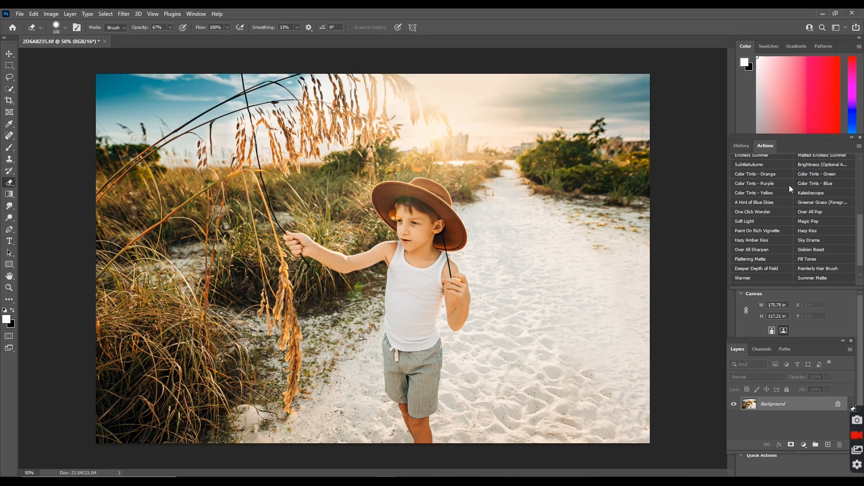
# Create a duplicate layer of the photo with a black layer mask and set its opacity to 42%
pyautogui.scroll(3, 763, 212)
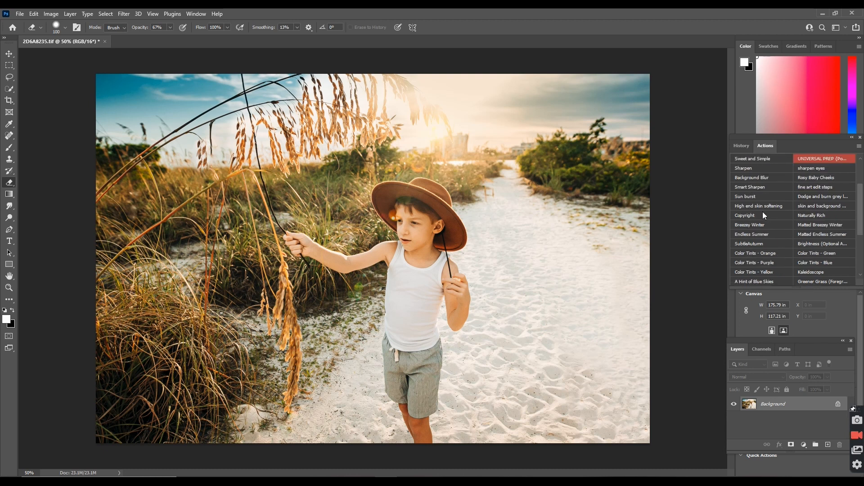
pyautogui.scroll(1, 763, 216)
pyautogui.hotkey('ctrl', 'j')
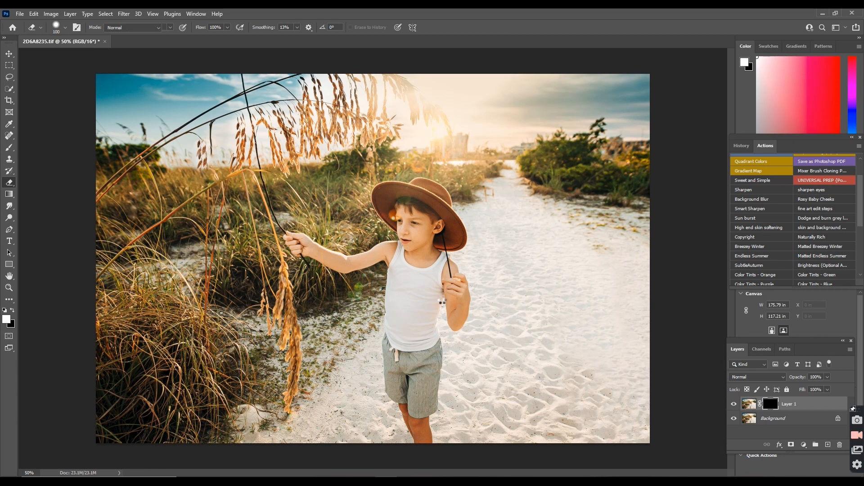
pyautogui.click(828, 376)
pyautogui.moveTo(828, 388); pyautogui.dragTo(804, 393)
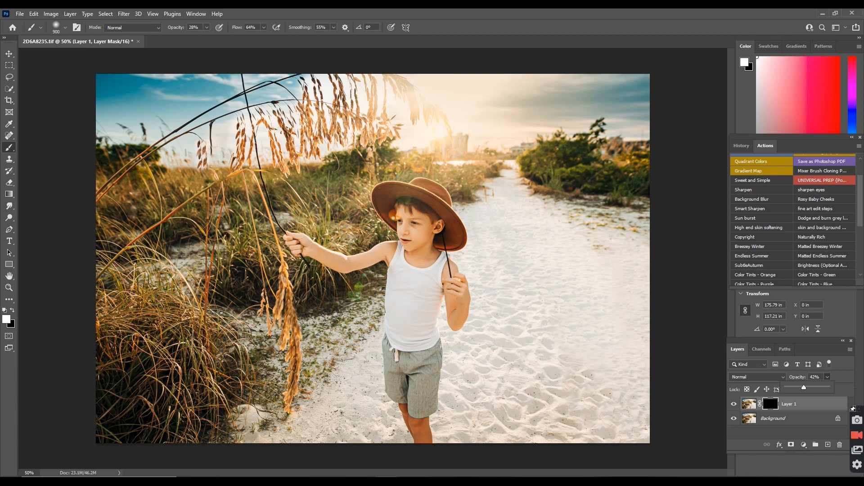
pyautogui.press('Return')
# Paint the layer mask with a 500 px white brush over the boy's face, hand, body, legs and hat, and flatten the image
pyautogui.press('[')
pyautogui.press('[')
pyautogui.press('[')
pyautogui.press('[')
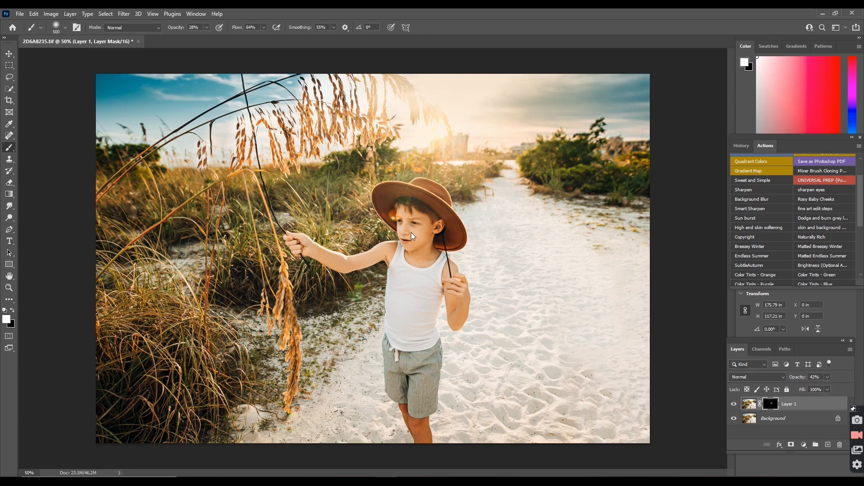
pyautogui.click(412, 236)
pyautogui.click(305, 246)
pyautogui.moveTo(405, 268)
pyautogui.mouseDown()
pyautogui.moveTo(428, 328)
pyautogui.moveTo(415, 375)
pyautogui.moveTo(424, 430)
pyautogui.mouseUp()
pyautogui.moveTo(406, 236)
pyautogui.mouseDown()
pyautogui.moveTo(417, 196)
pyautogui.moveTo(384, 199)
pyautogui.mouseUp()
pyautogui.click(850, 350)
pyautogui.click(820, 301)
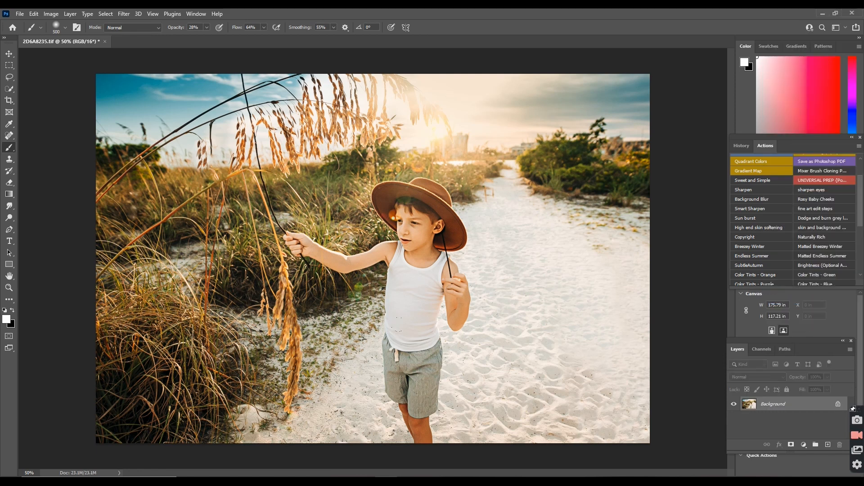
# Save the retouched photo and return to Lightroom
pyautogui.hotkey('ctrl', 's')
pyautogui.click(112, 42)
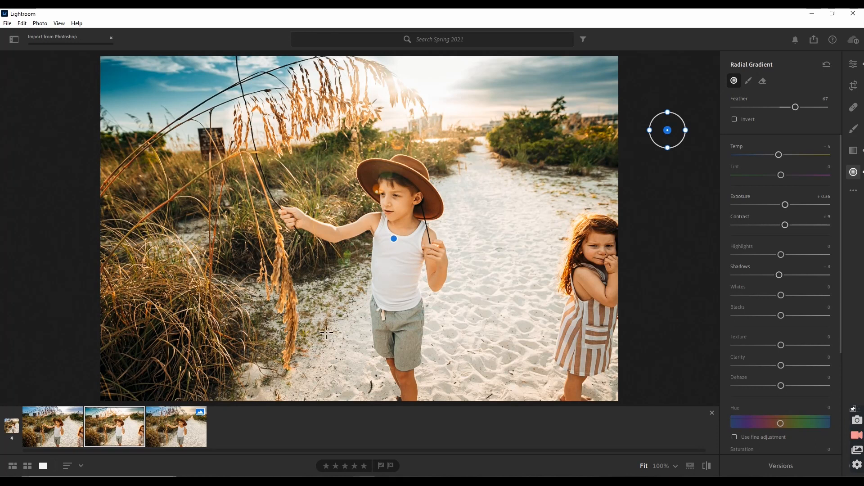
pyautogui.hotkey('shift', 'p')
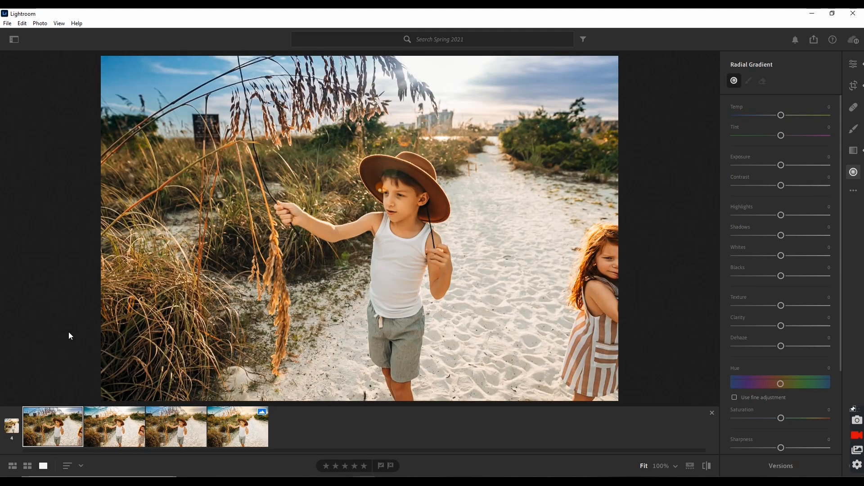
# Reset all edits on the second photo in the filmstrip, the original that still includes the girl
pyautogui.press('Right')
pyautogui.click(40, 23)
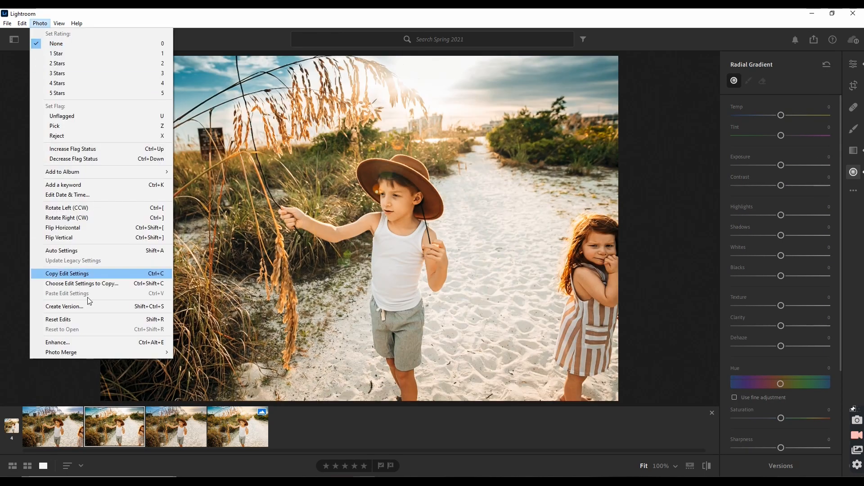
pyautogui.click(57, 319)
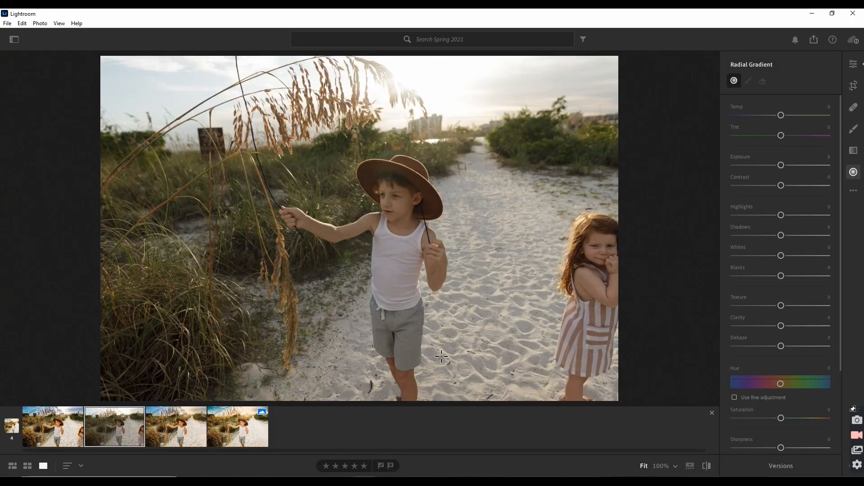
# Compare the final Photoshop edit with the unedited original by switching between them in the filmstrip
pyautogui.click(245, 438)
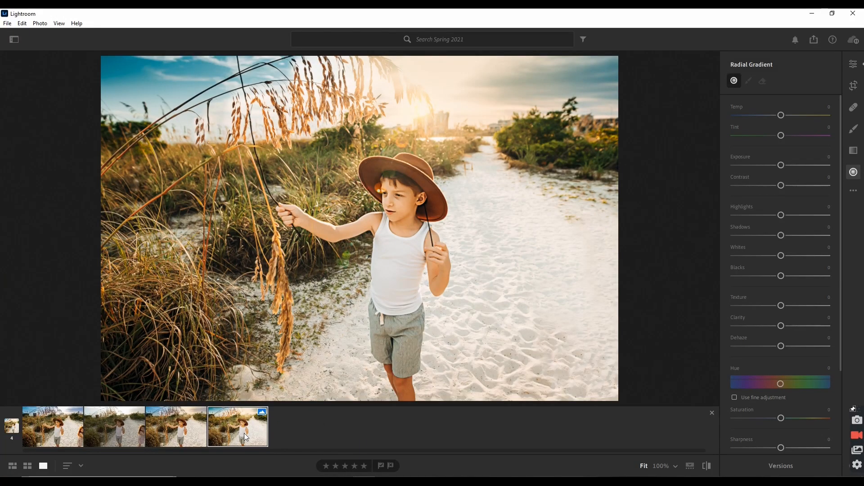
pyautogui.click(133, 426)
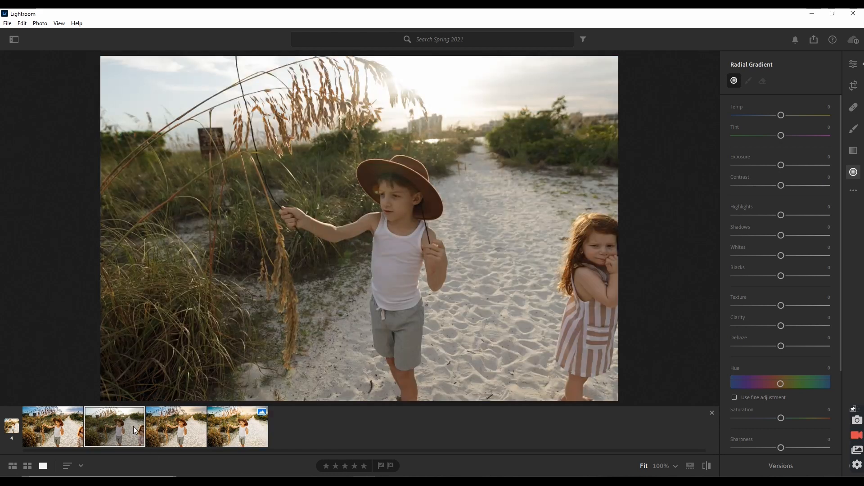
pyautogui.click(234, 426)
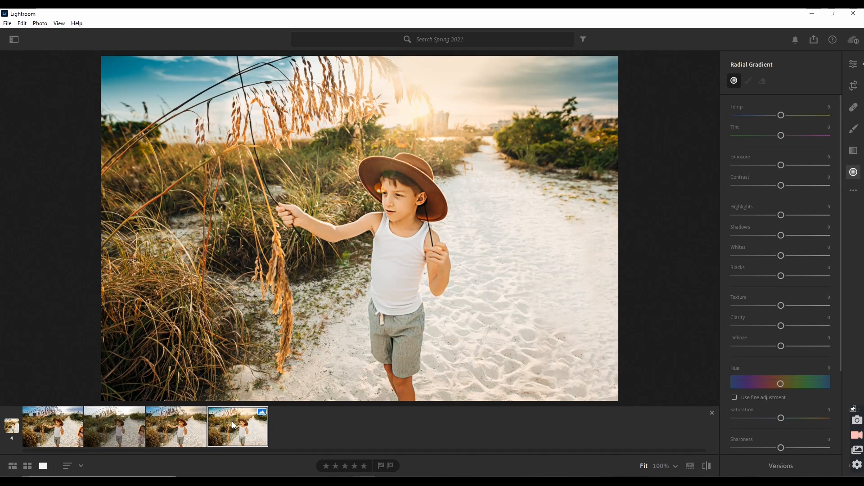